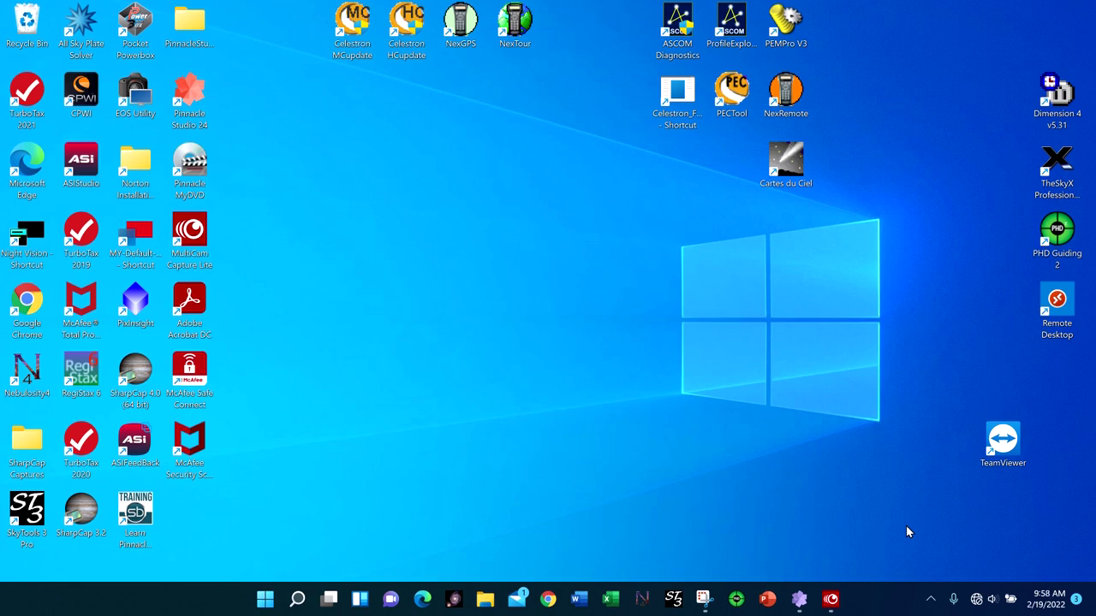
- Join the laptop to the GL-AR750S-909-5G Wi-Fi network, then launch Chrome
left_click(977, 603)
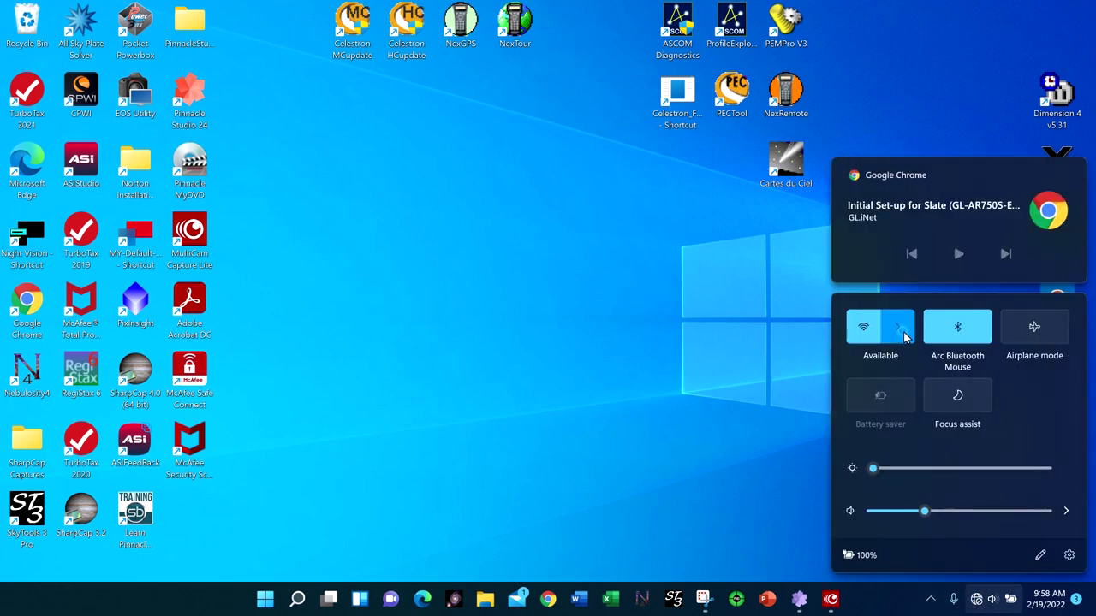
left_click(904, 337)
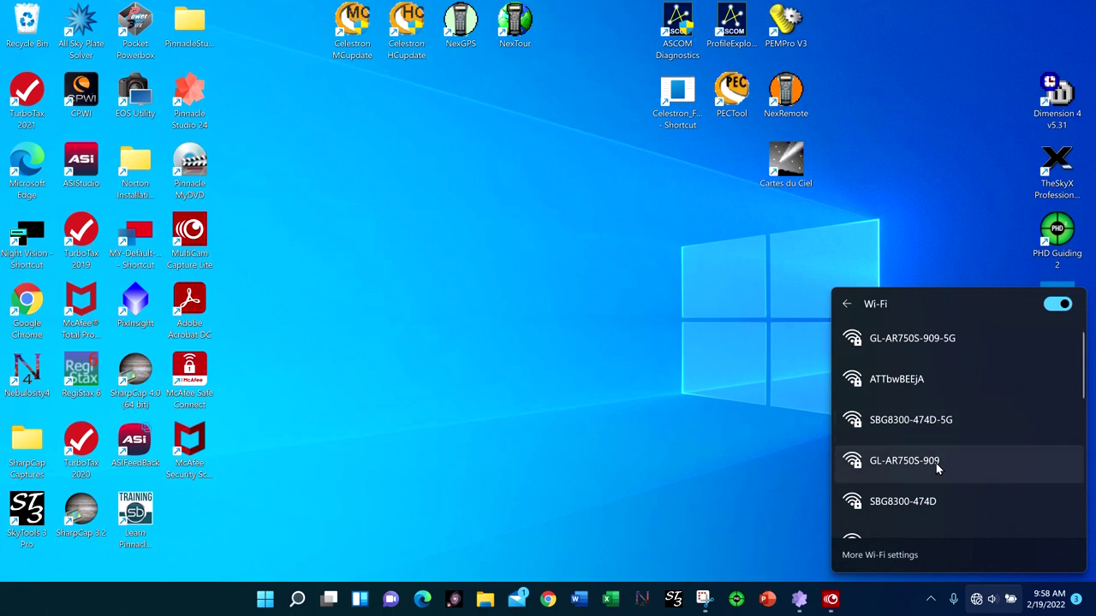
left_click(941, 339)
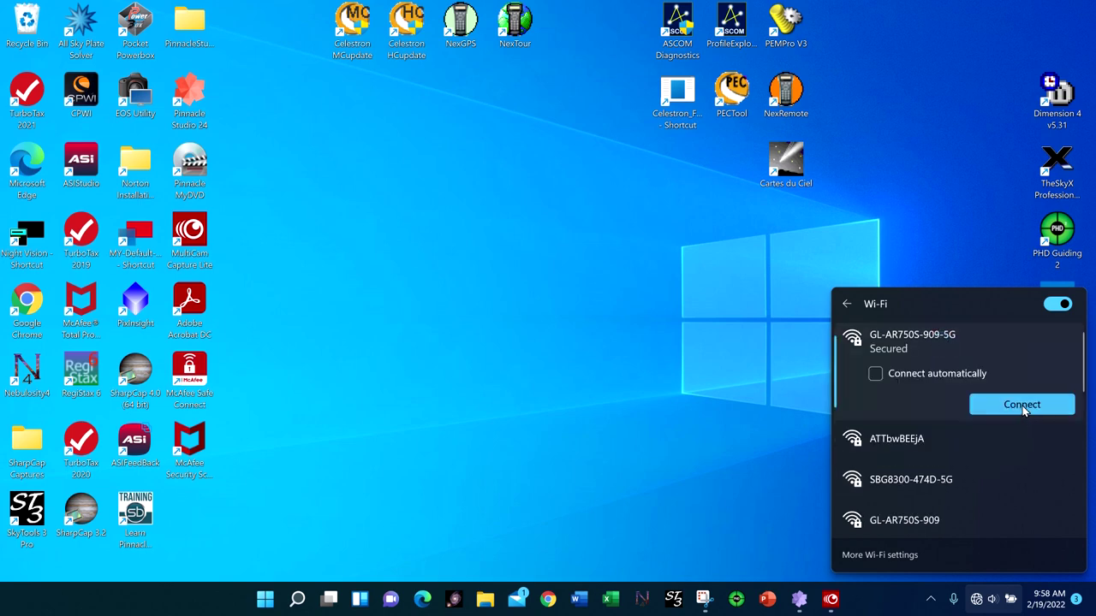
left_click(1022, 405)
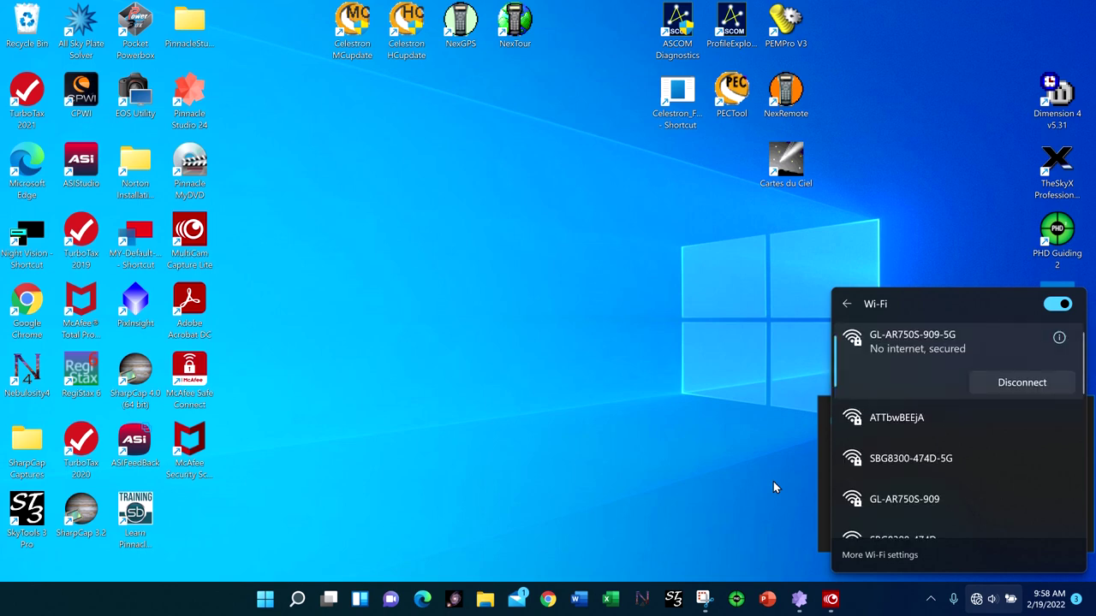
left_click(773, 487)
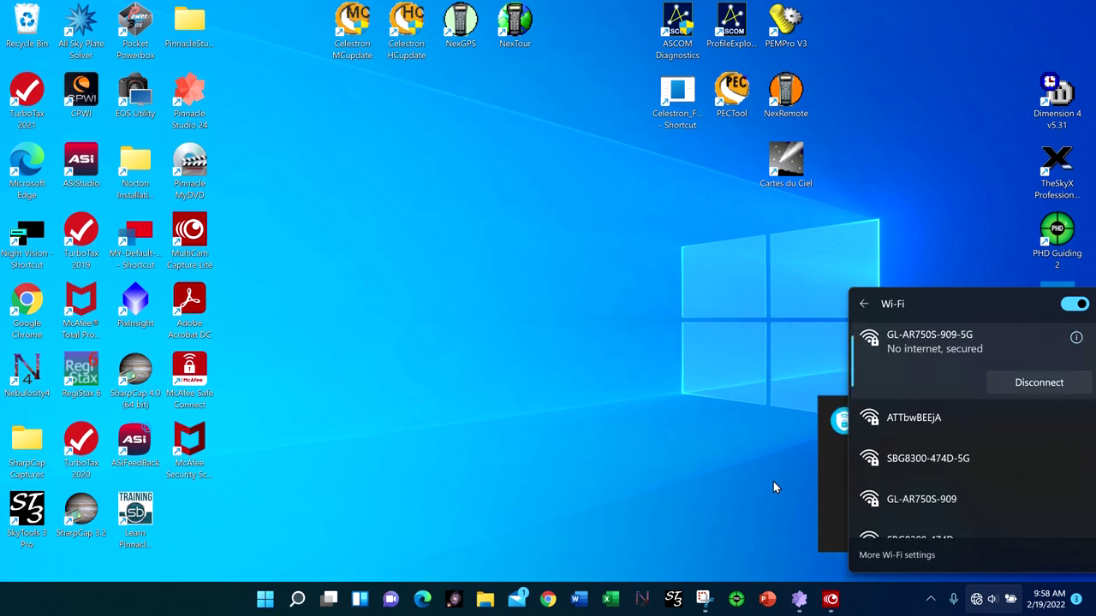
left_click(1081, 413)
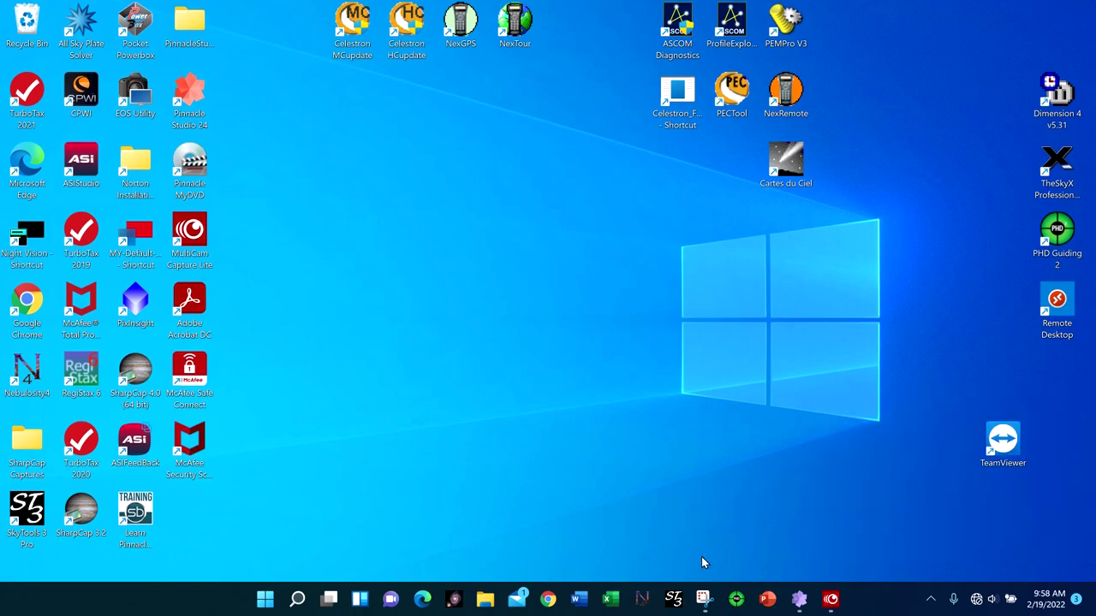
left_click(550, 600)
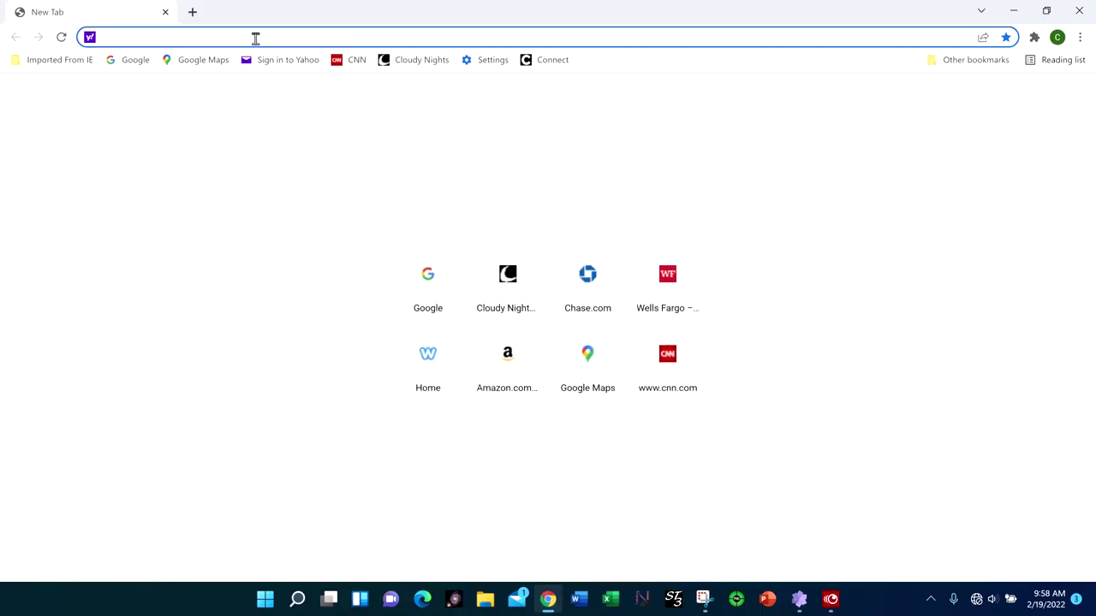
- Load the router setup at 192.168.8.1 and continue with English as the language
type("192.")
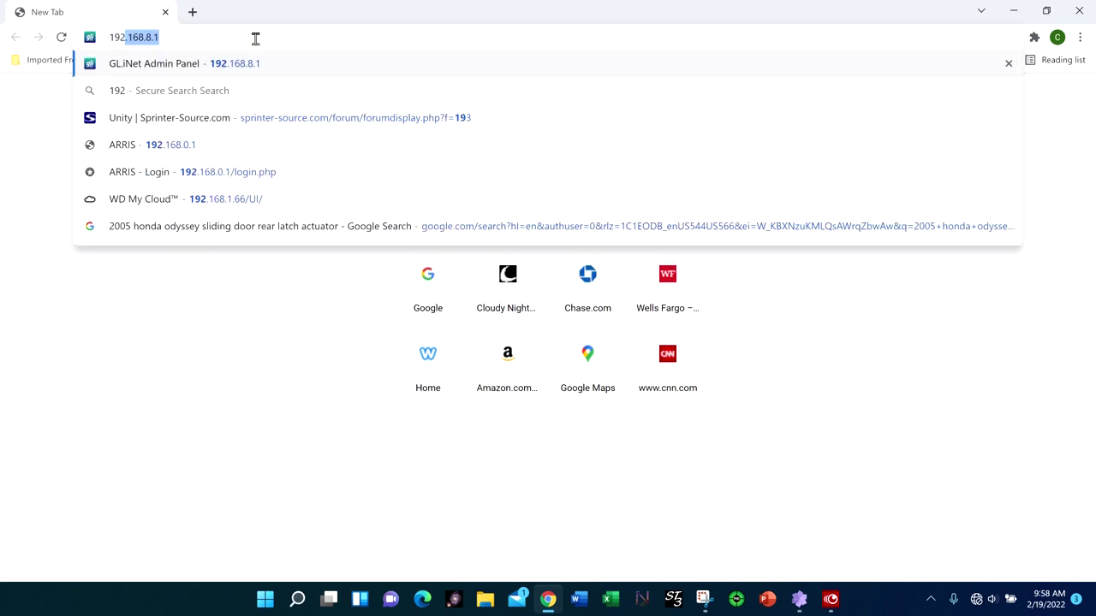
type("16")
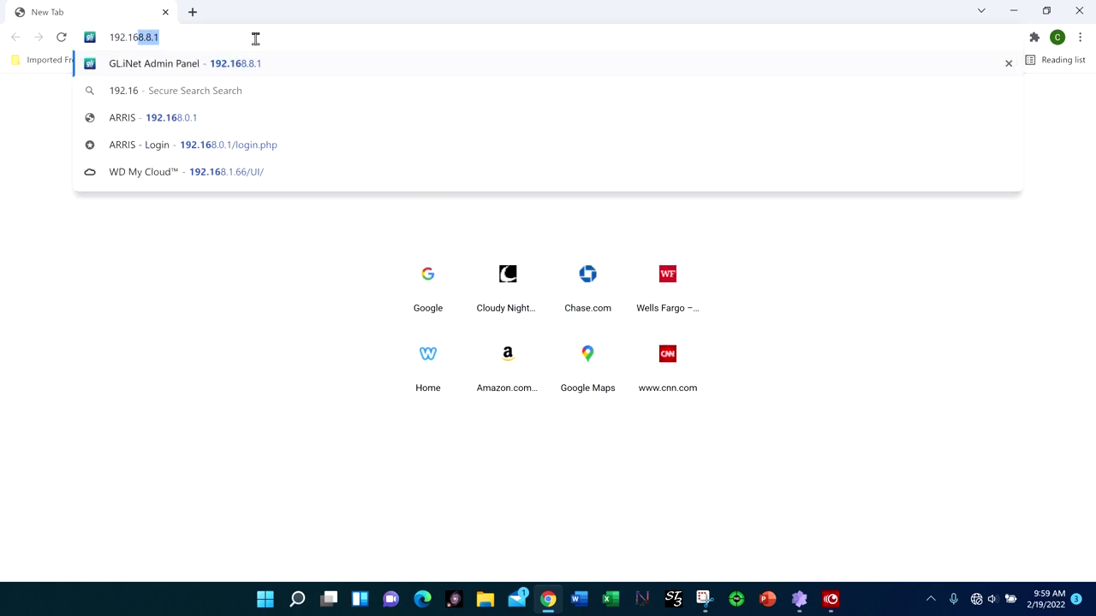
type("8.8.1")
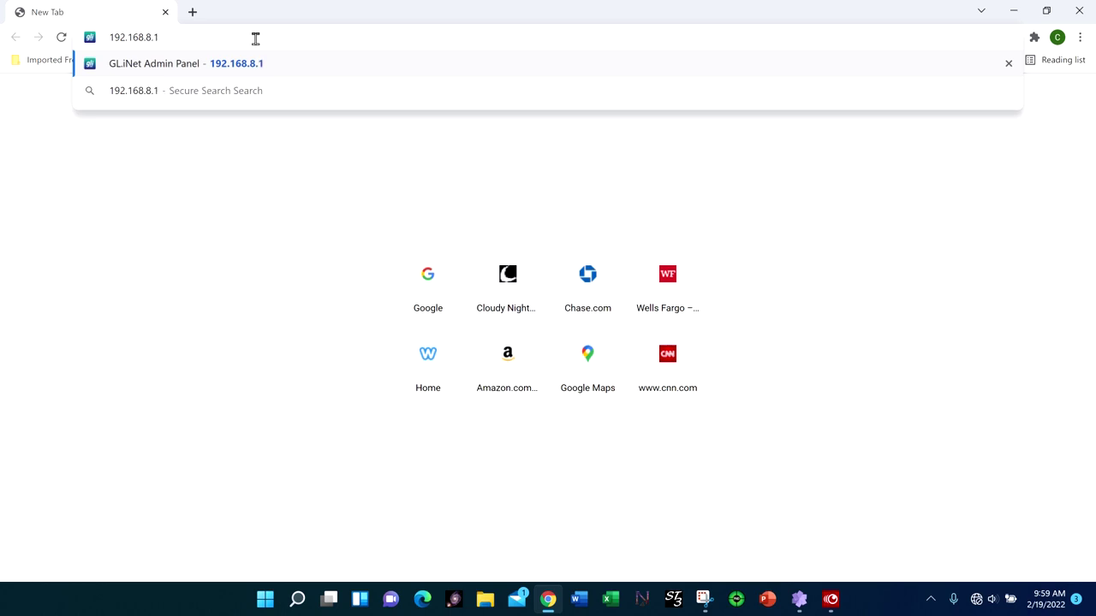
key("Return")
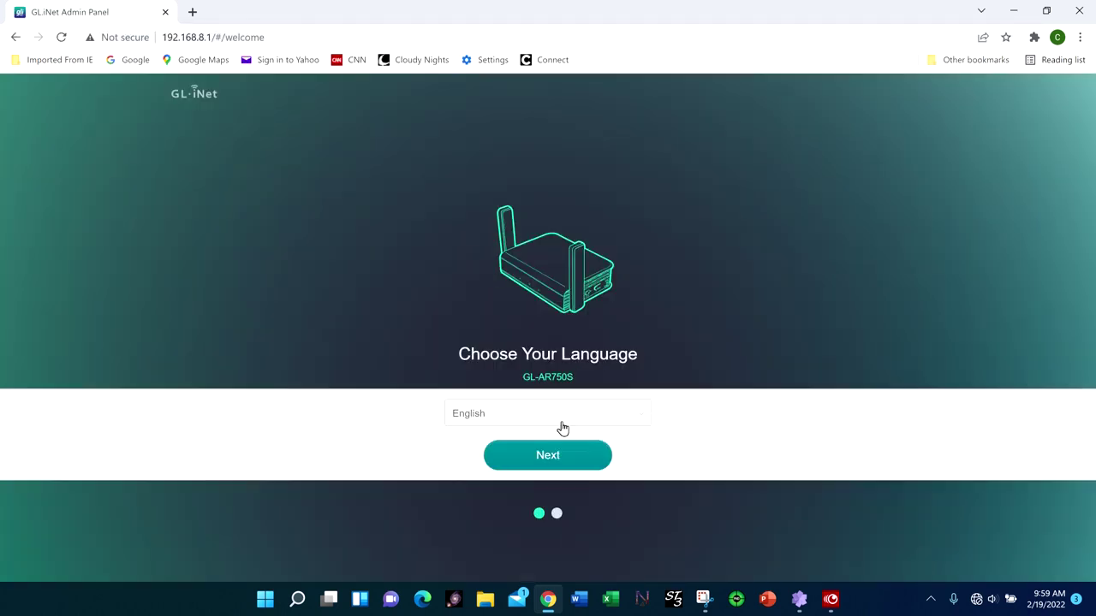
left_click(546, 456)
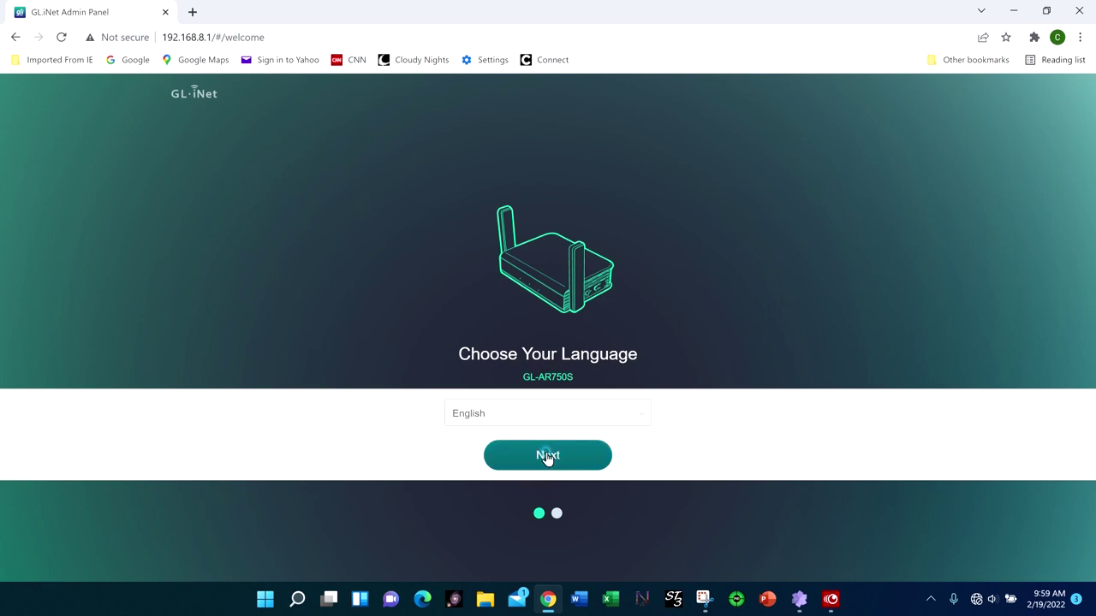
- Enter and confirm a new admin password, then submit it
left_click(482, 263)
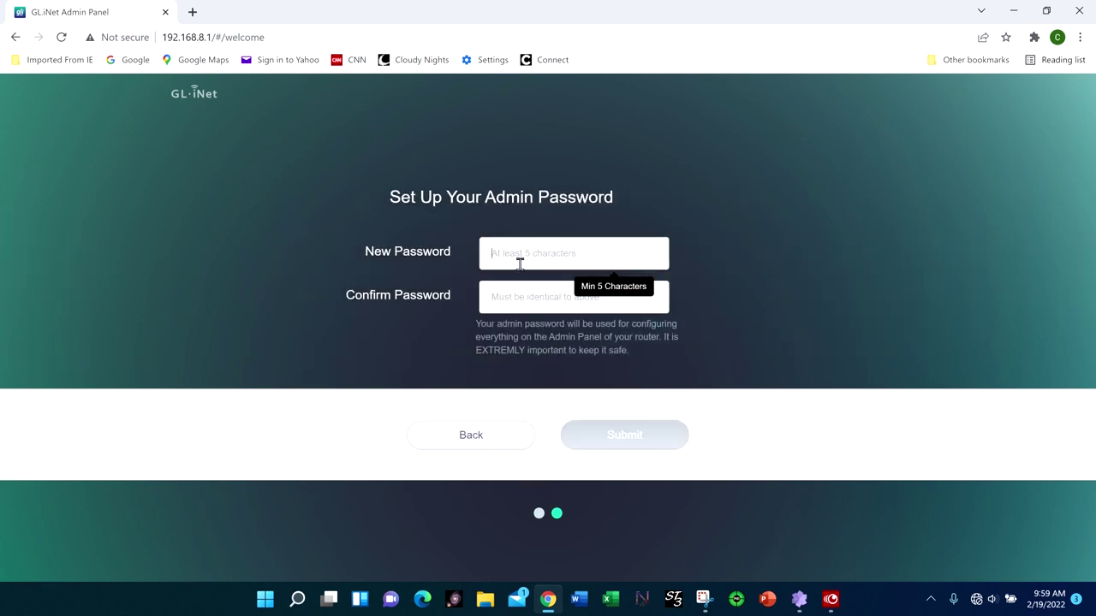
type("•")
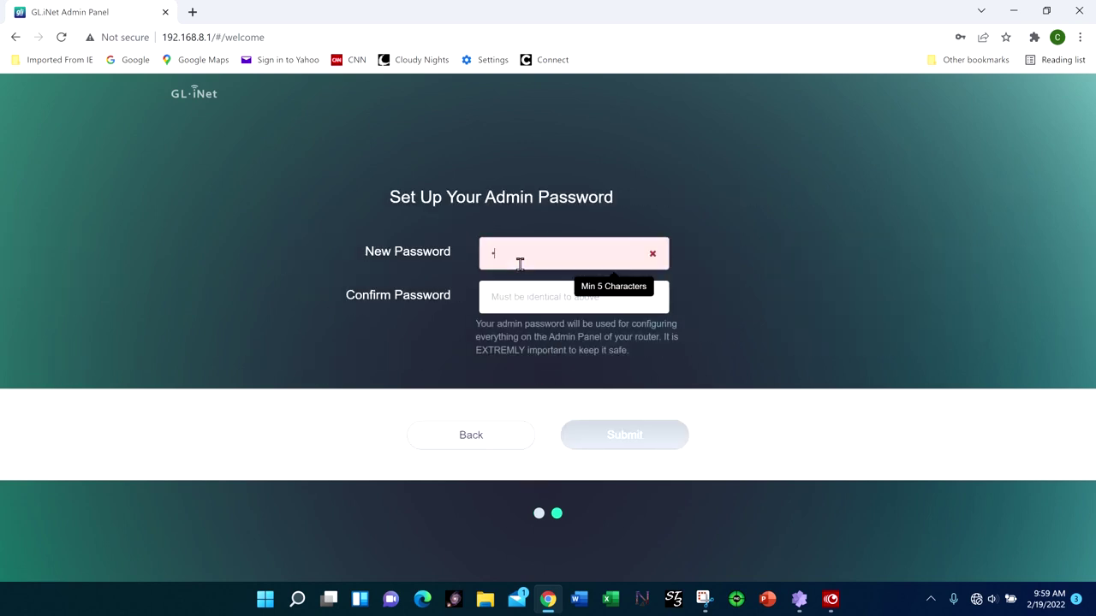
type("••••")
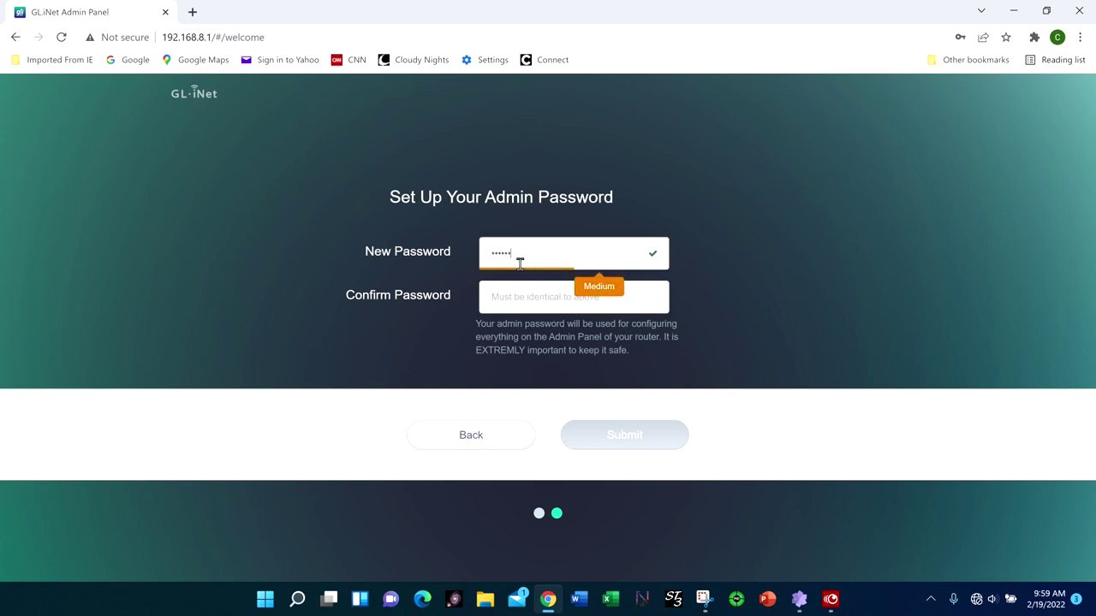
key("Tab")
type("•")
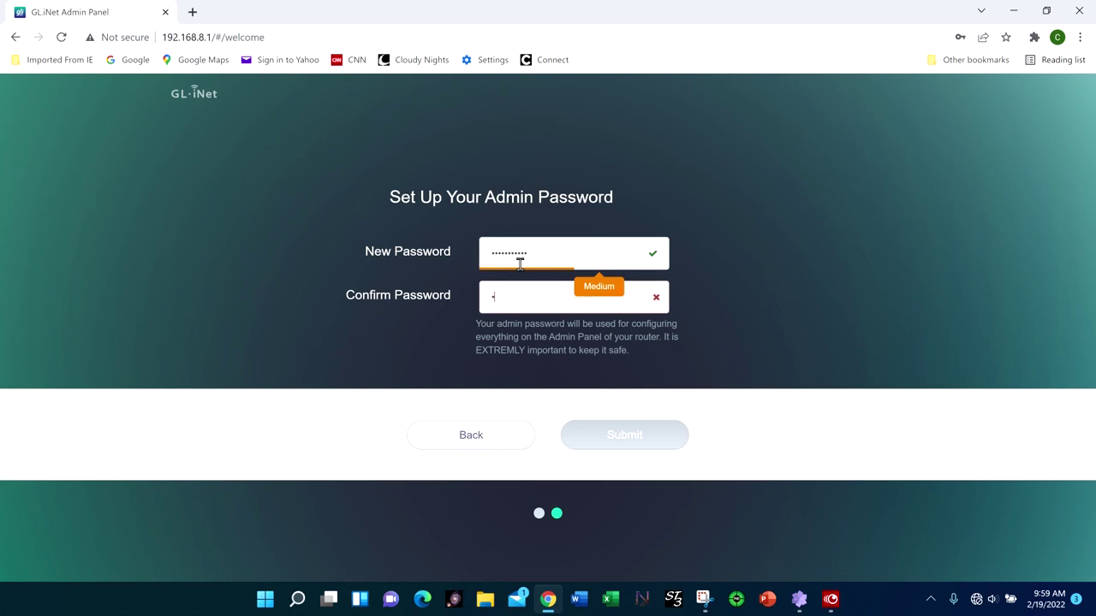
type("••••••••••")
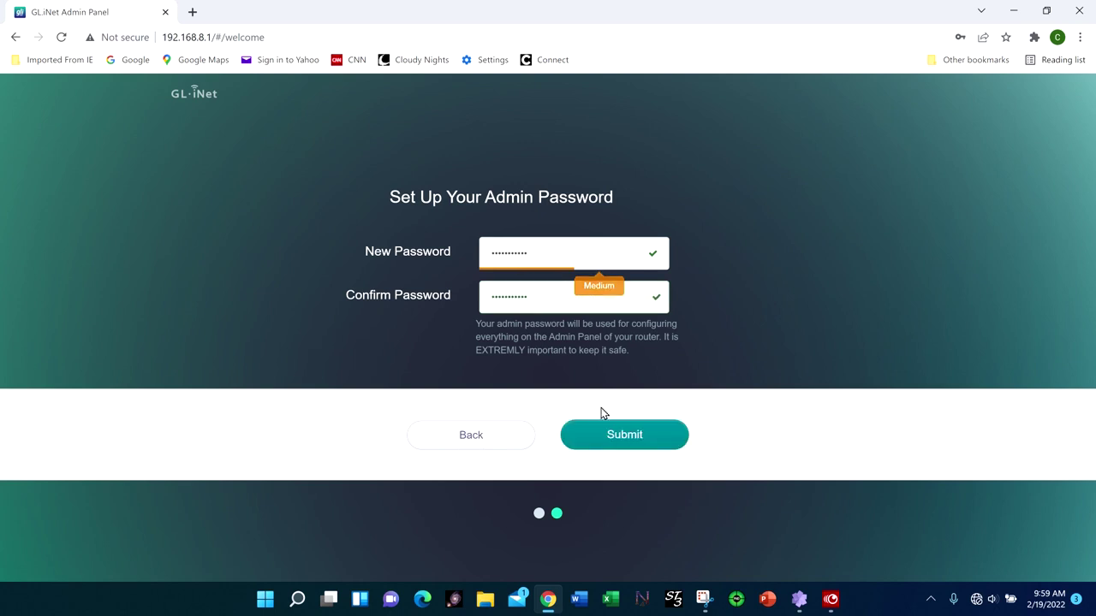
left_click(644, 439)
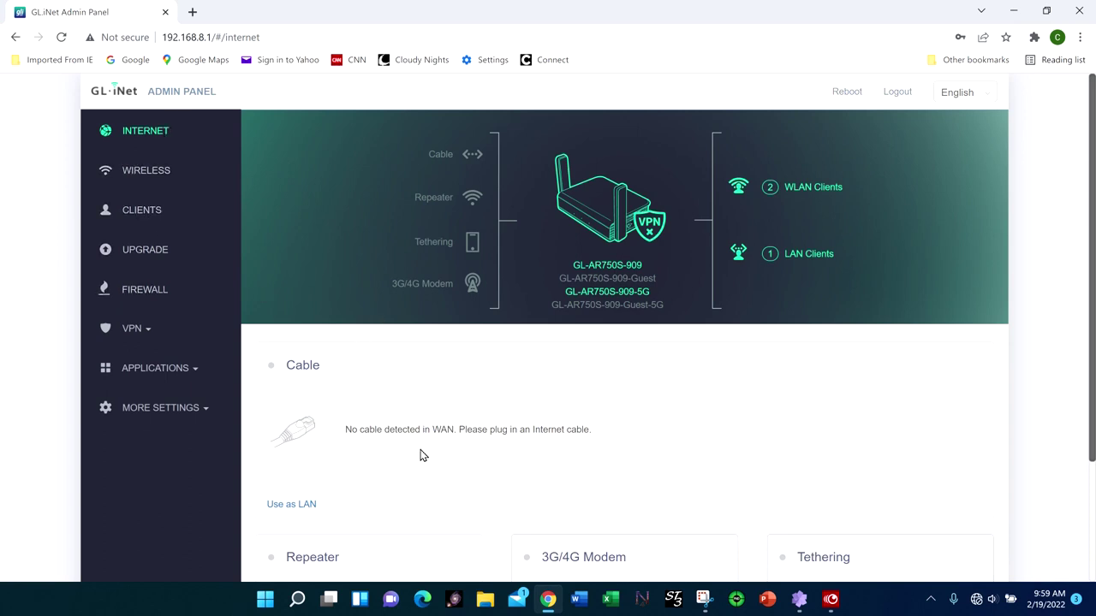
- Open the Wireless page to review the GL-AR750S-909 2.4G and 5G Wi-Fi settings
scroll(452, 428, "down", 2)
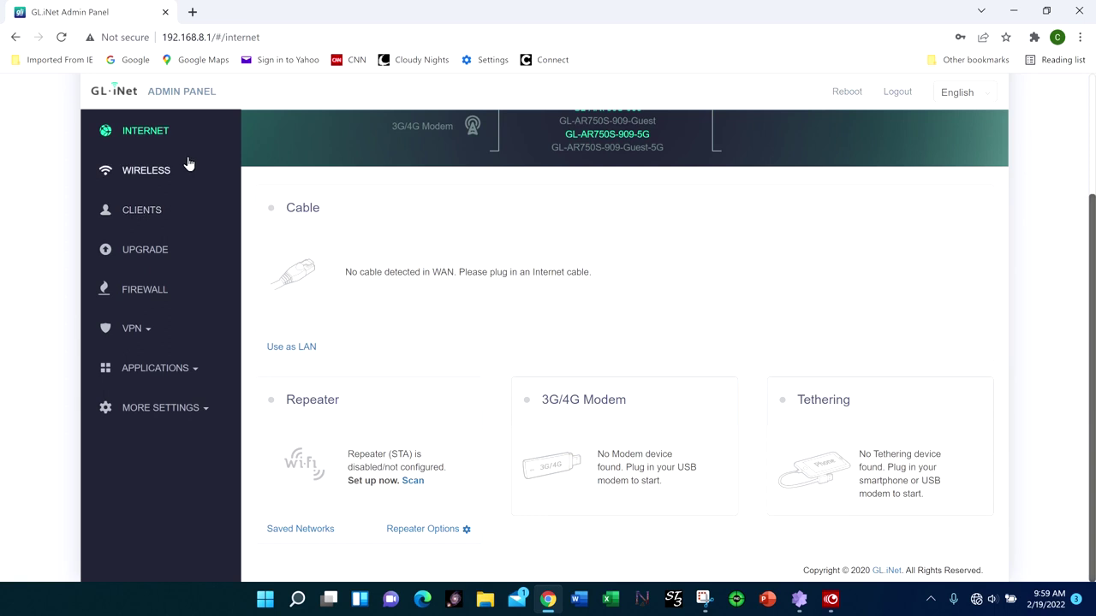
left_click(158, 175)
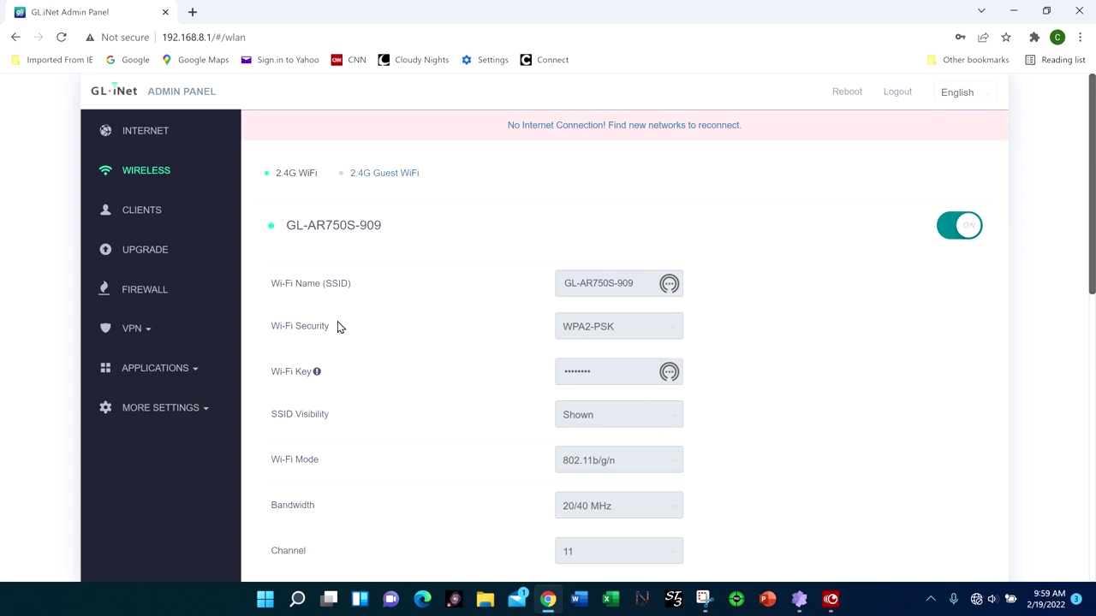
scroll(825, 398, "down", 5)
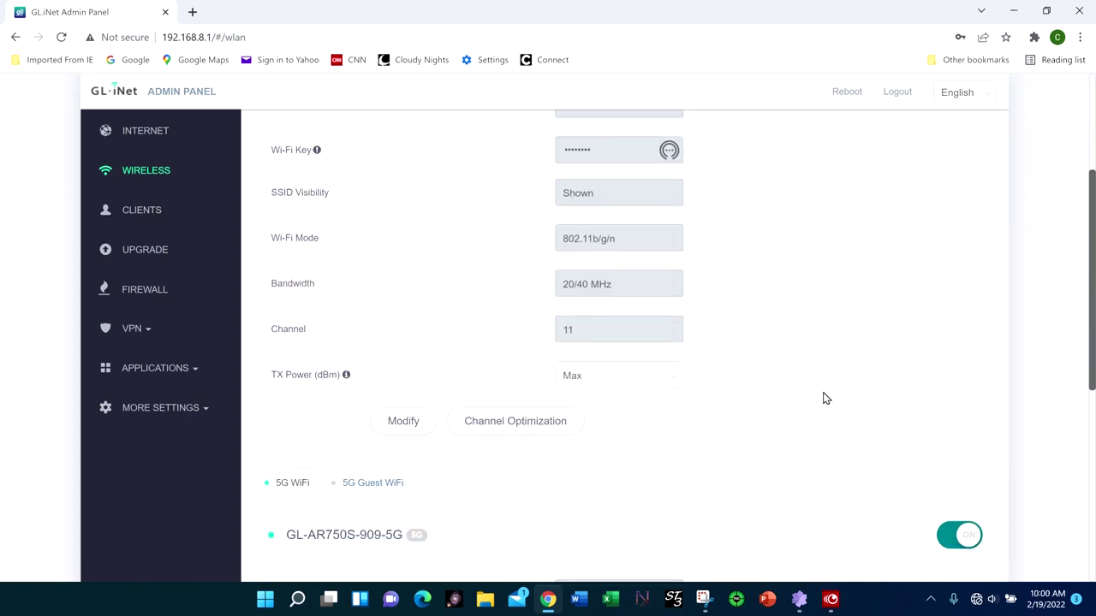
scroll(824, 398, "down", 2)
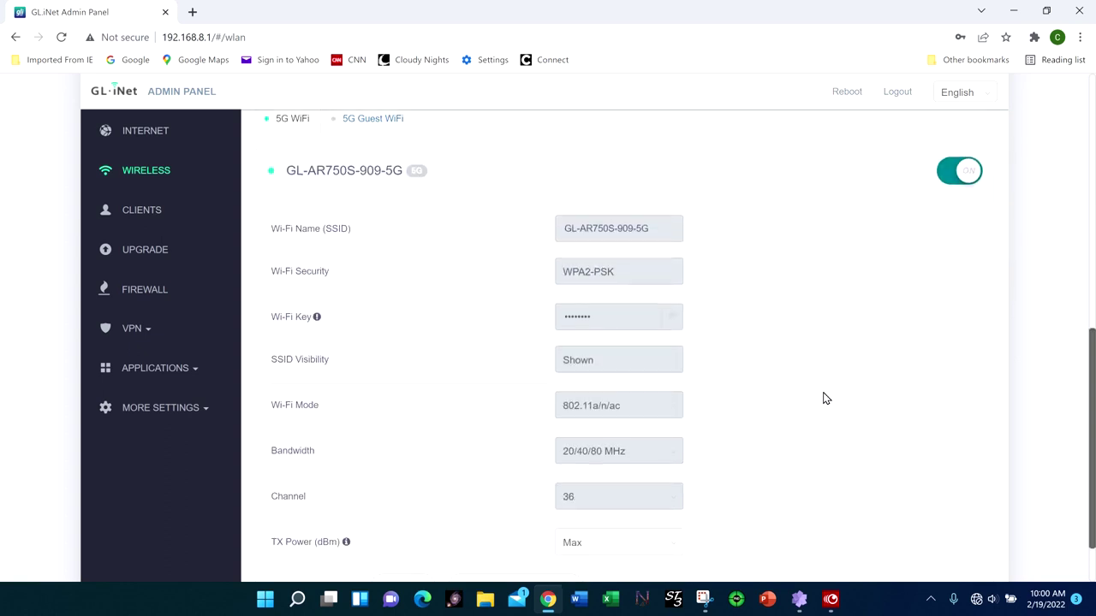
scroll(824, 398, "down", 1)
scroll(822, 396, "up", 10)
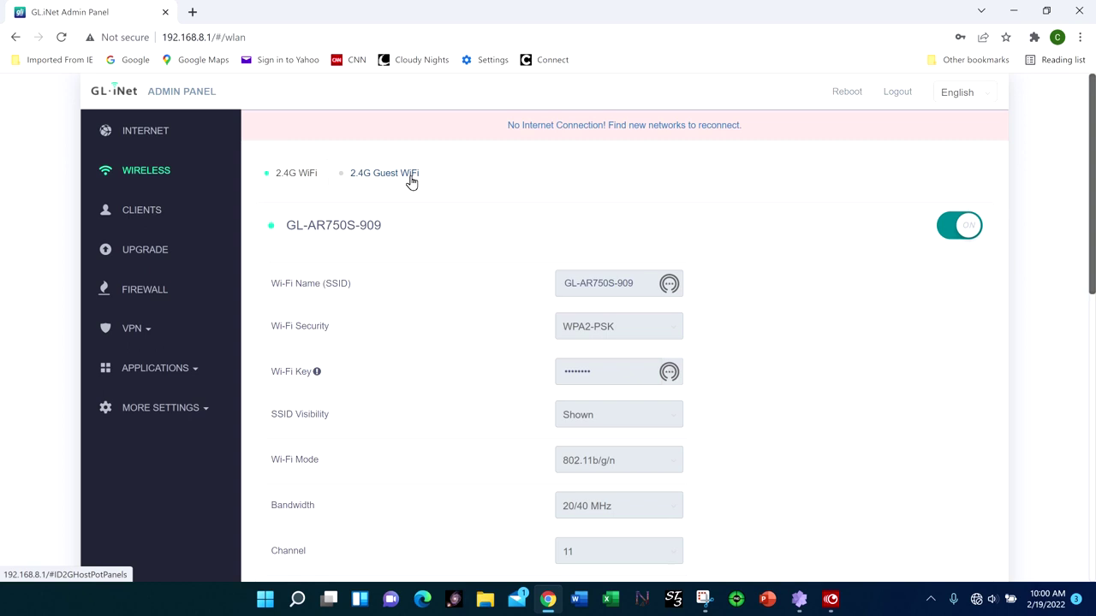
- Expand More Settings and open the Network Mode page to view its Mode Switch options
left_click(202, 410)
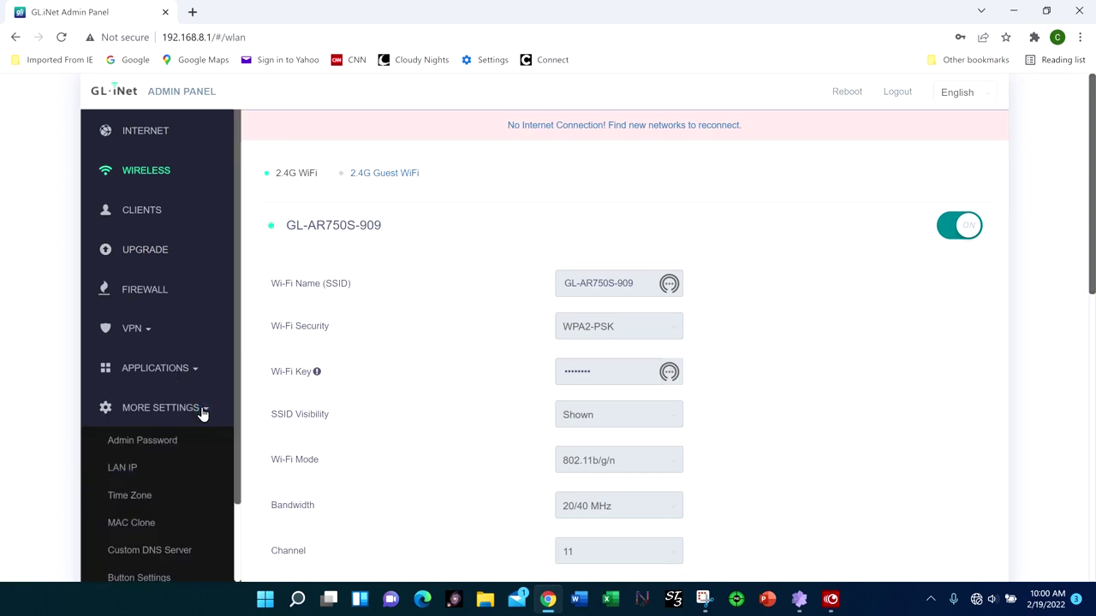
scroll(202, 414, "down", 2)
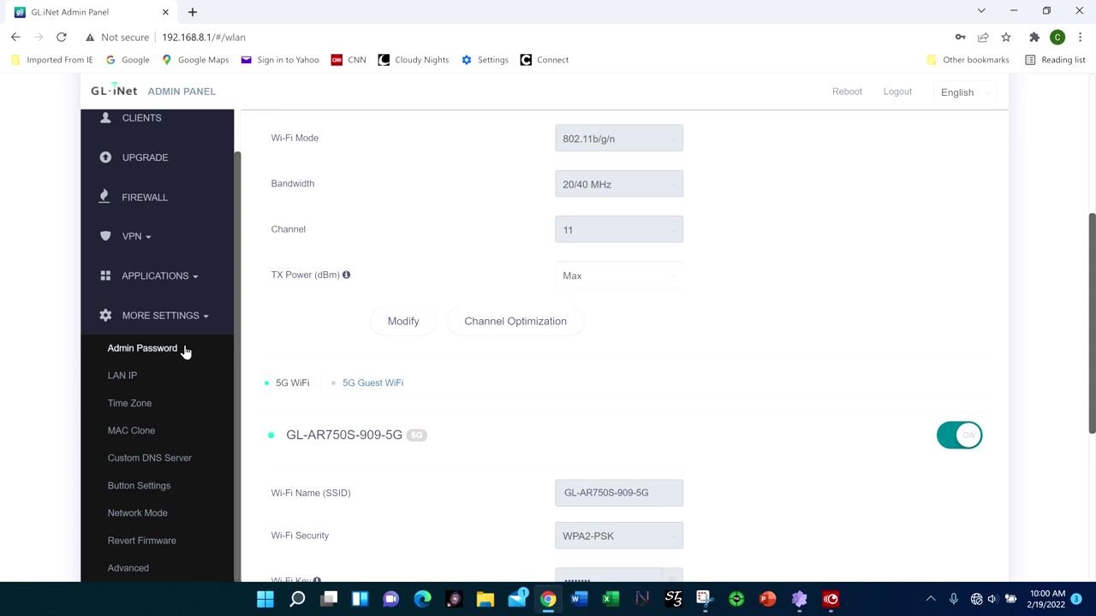
left_click(167, 348)
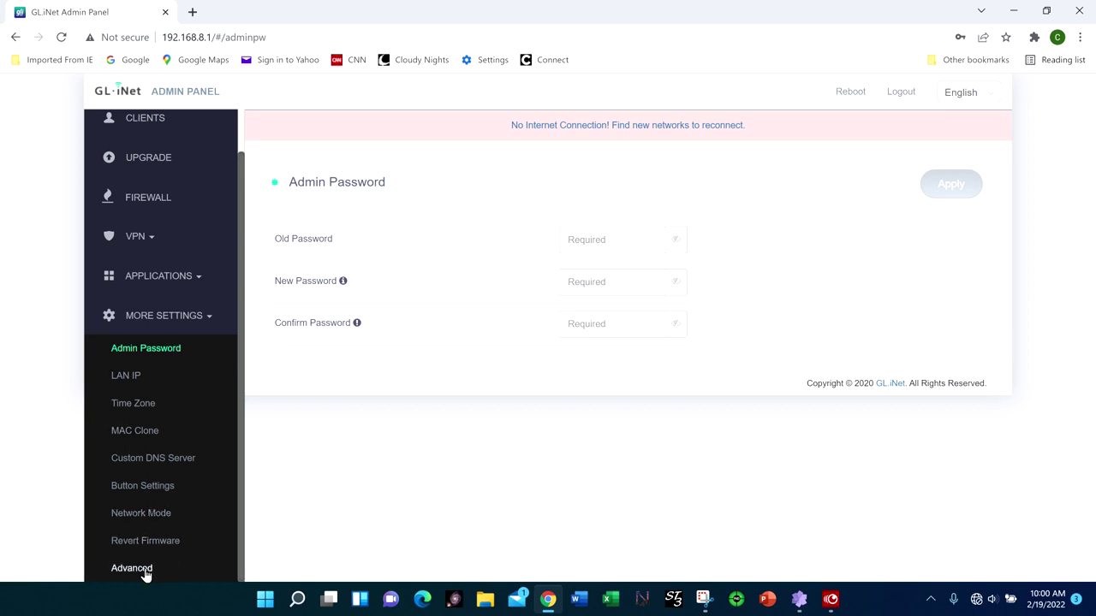
left_click(163, 517)
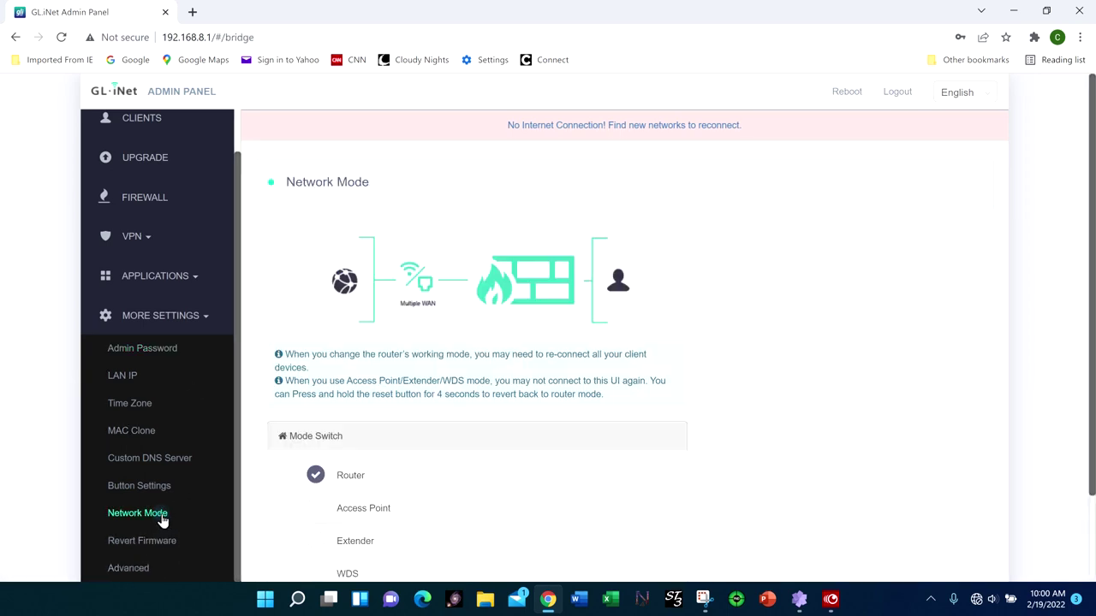
scroll(781, 430, "down", 1)
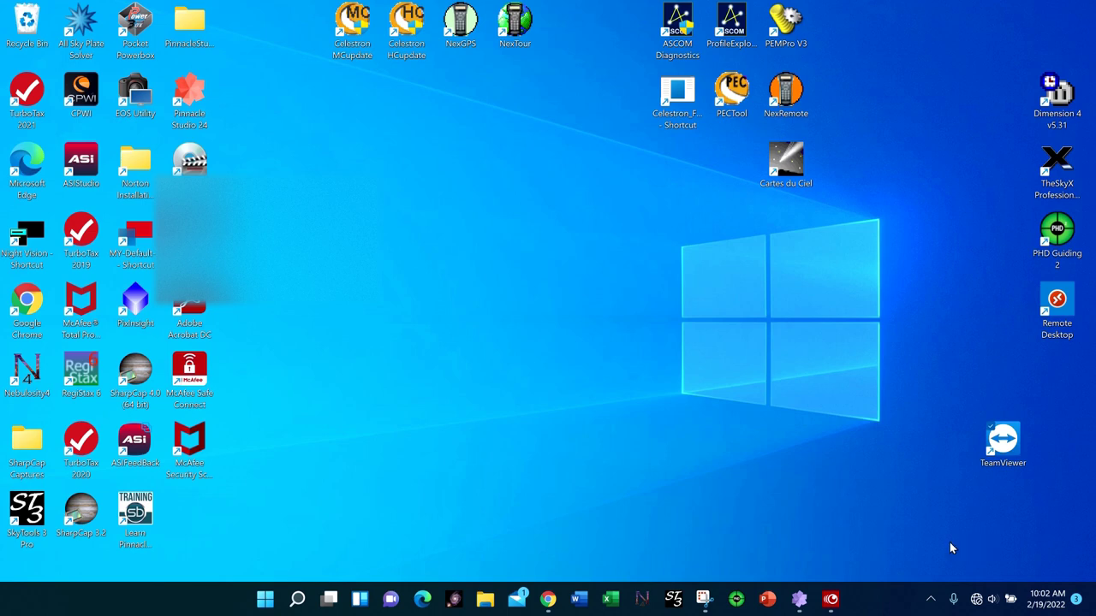
- Launch TeamViewer, connect to the saved remote partner, and enter its password
double_click(1003, 445)
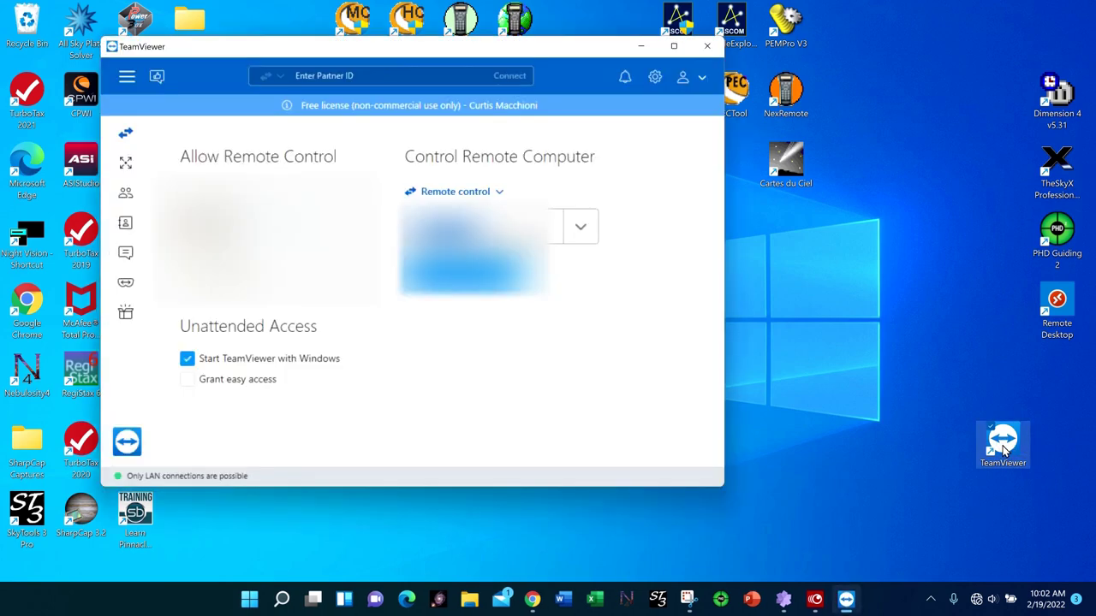
left_click(580, 229)
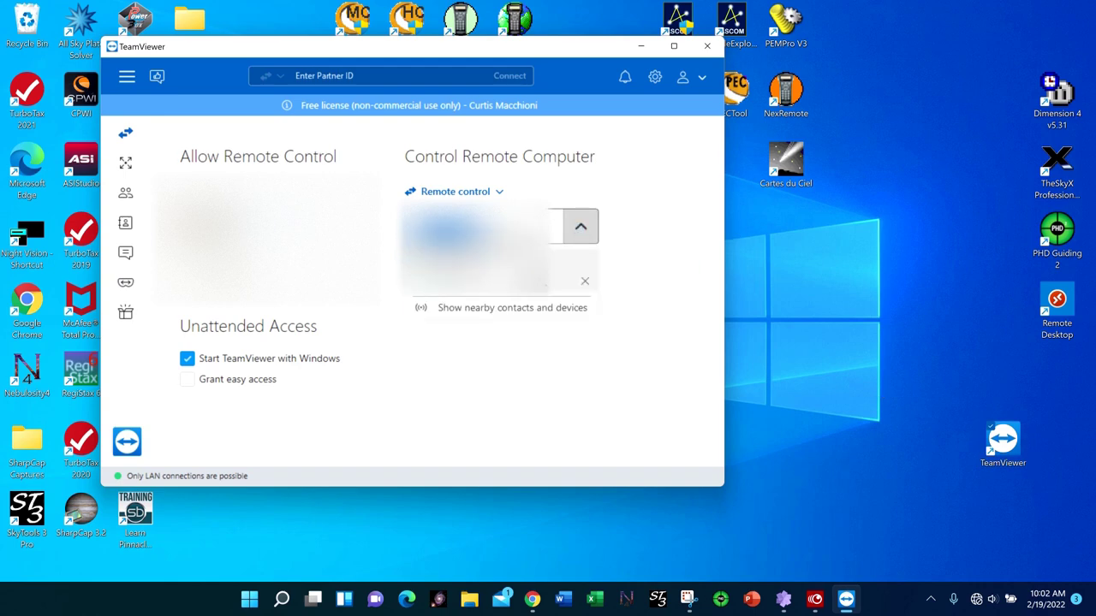
left_click(475, 257)
left_click(479, 274)
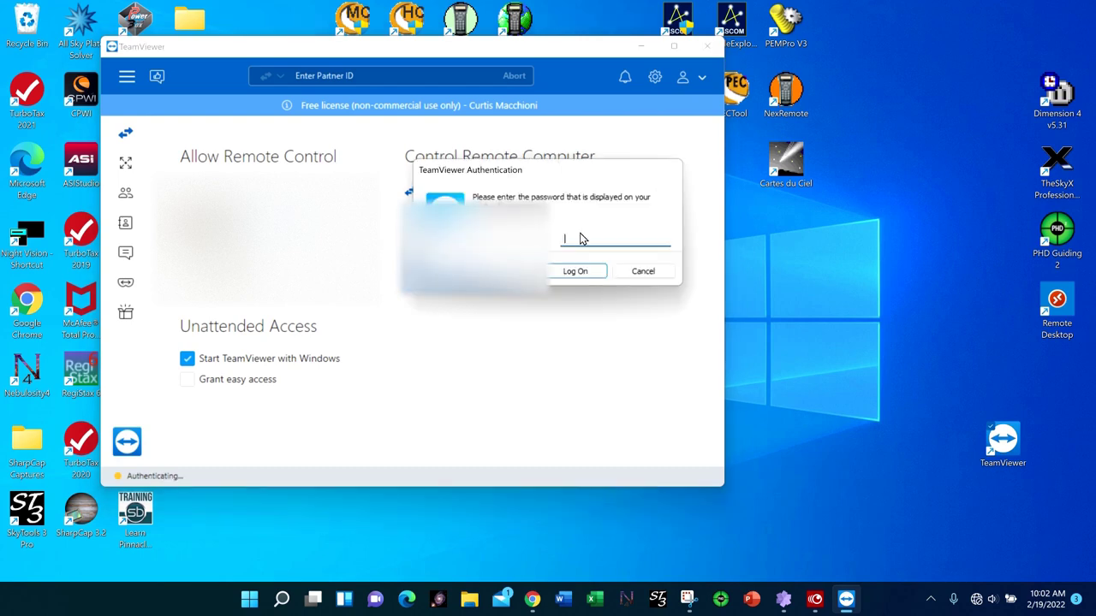
type("***********")
- Log on and enter the Windows PIN to reach the DESKTOP-VL7P2AC desktop, collapsing the toolbar
left_click(582, 275)
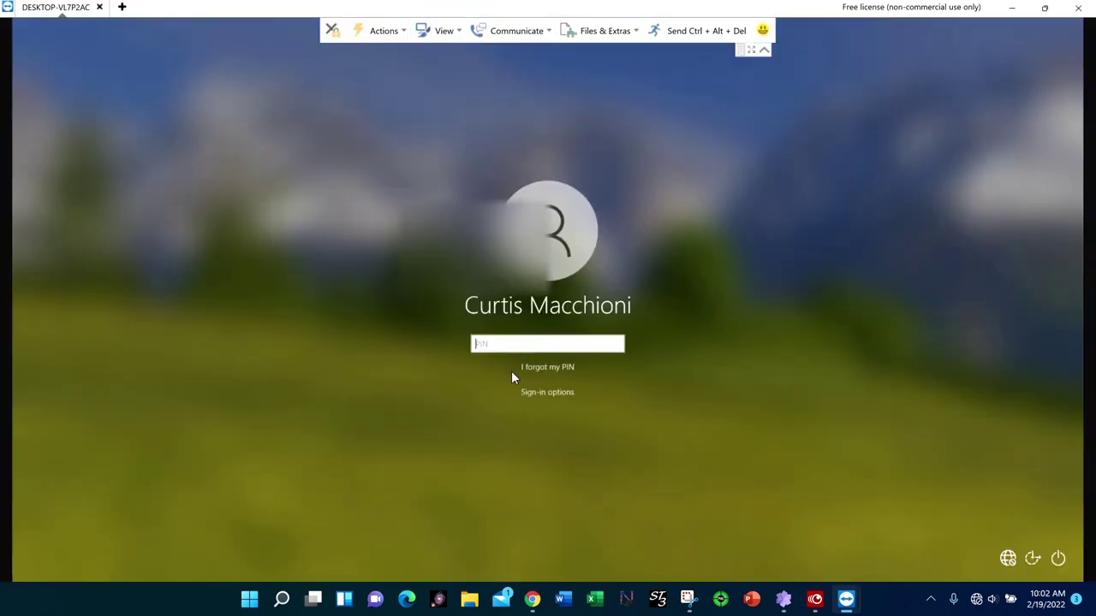
type("0")
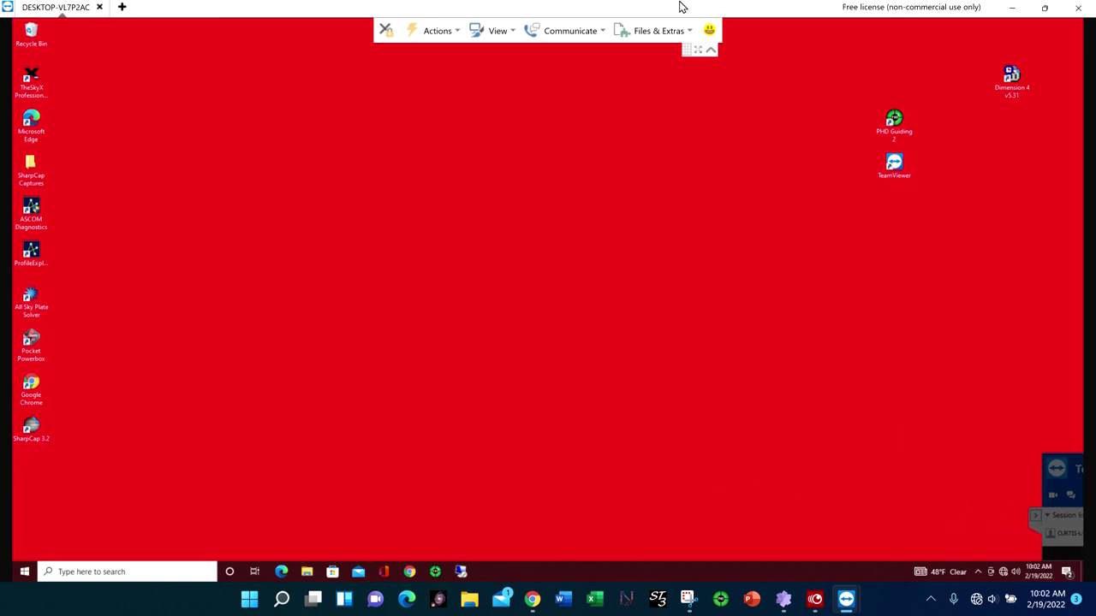
left_click(711, 53)
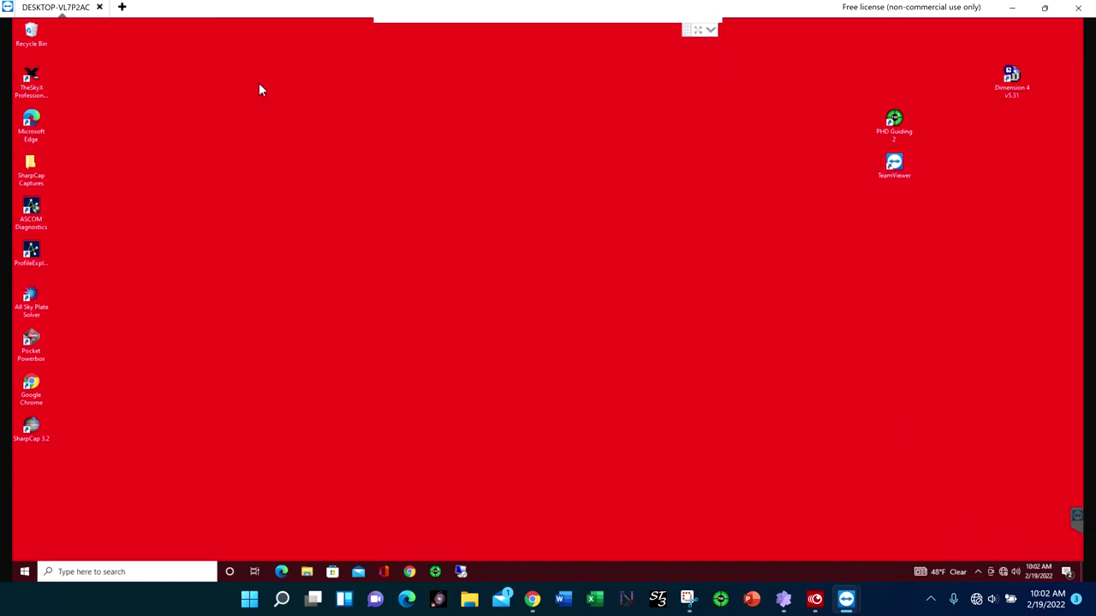
- Start TheSkyX on the remote desktop, quit it via File > Exit, and disconnect the session
double_click(32, 79)
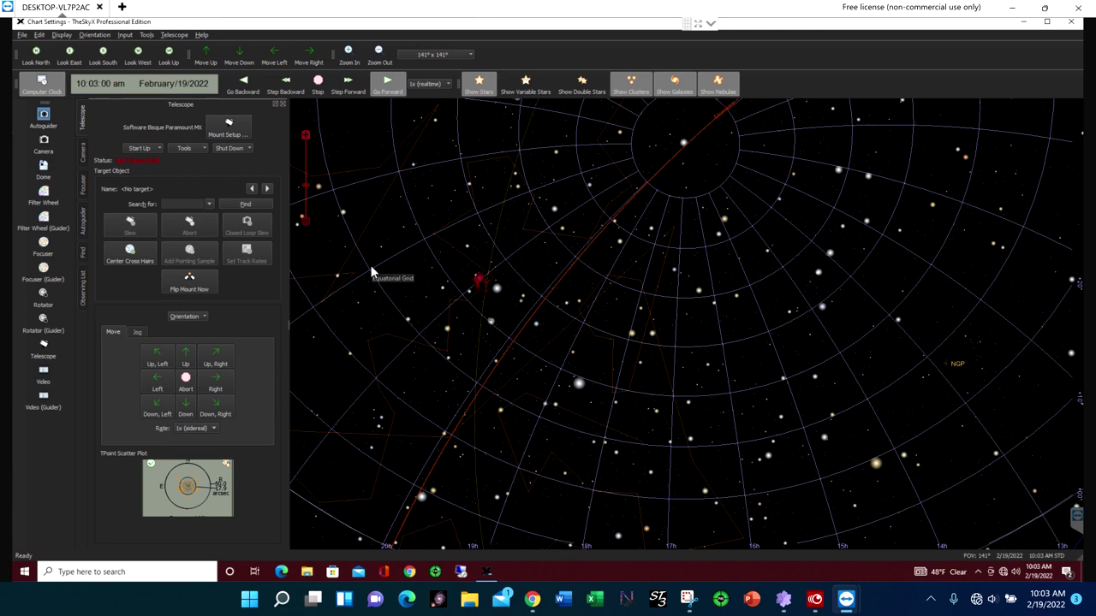
left_click(22, 35)
left_click(40, 172)
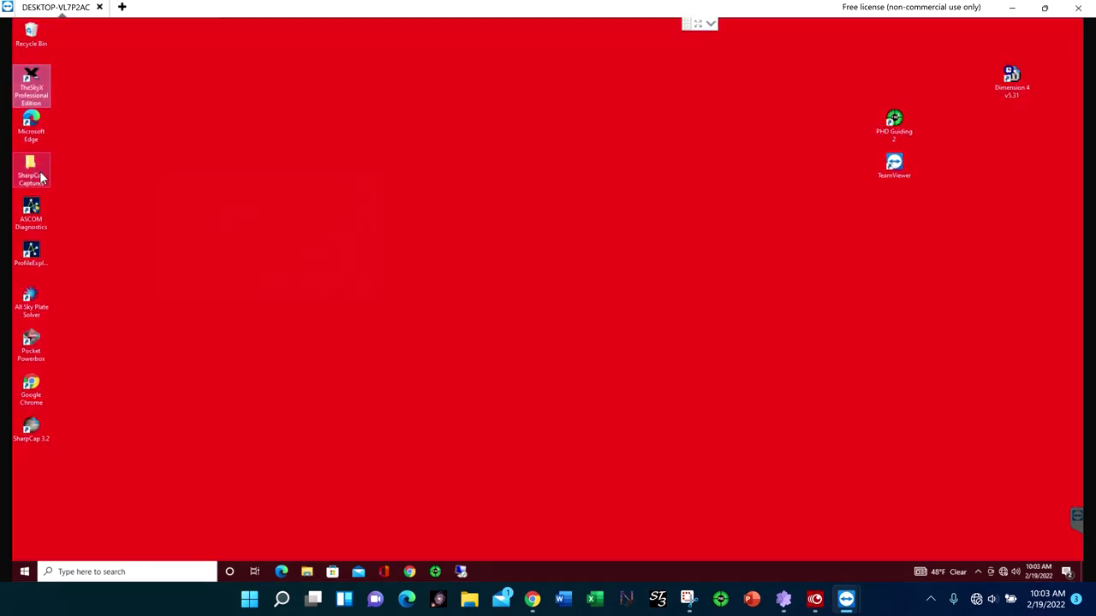
left_click(1078, 8)
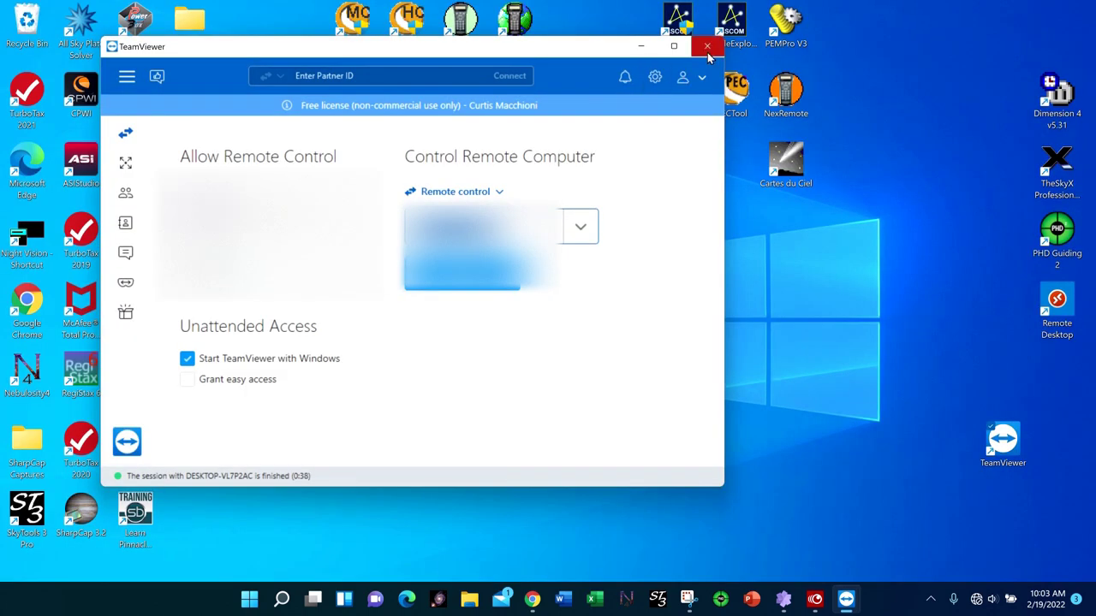
- Close TeamViewer, return to the router admin page, and select Extender mode
left_click(707, 48)
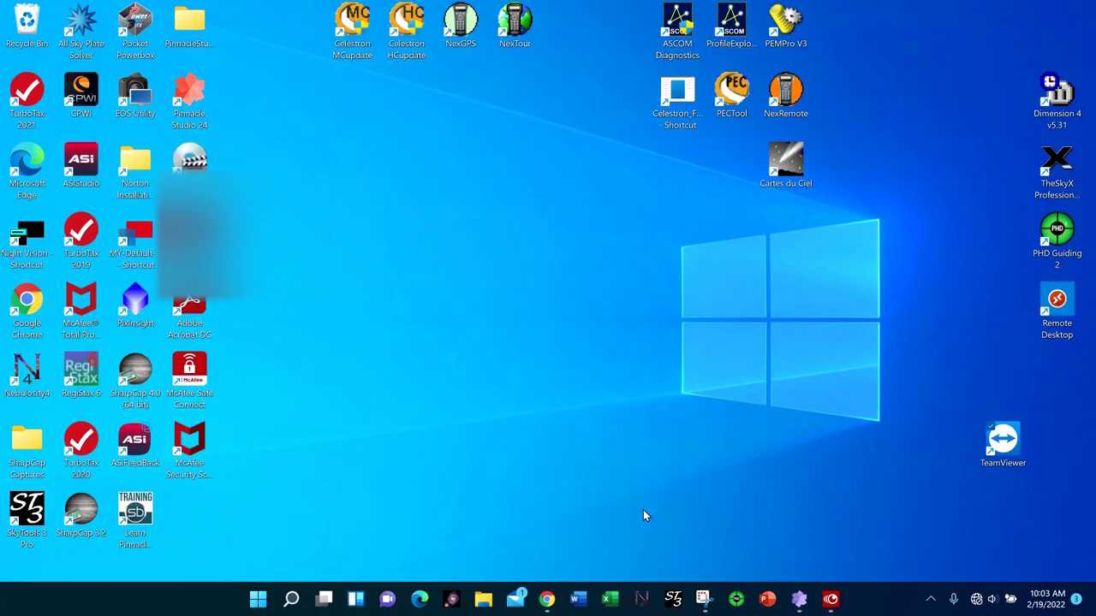
left_click(550, 604)
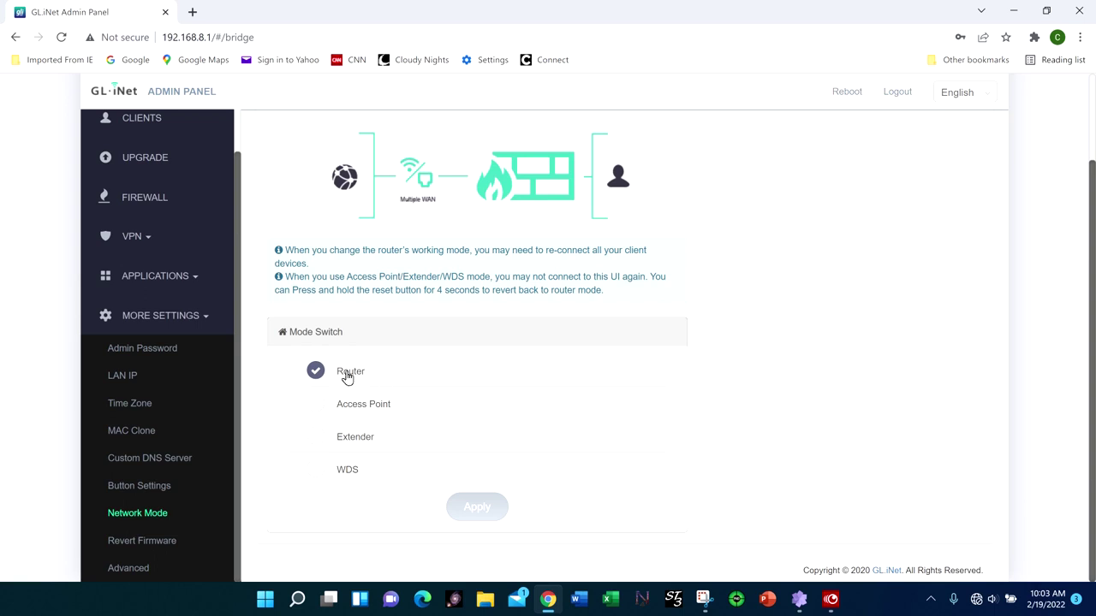
left_click(317, 446)
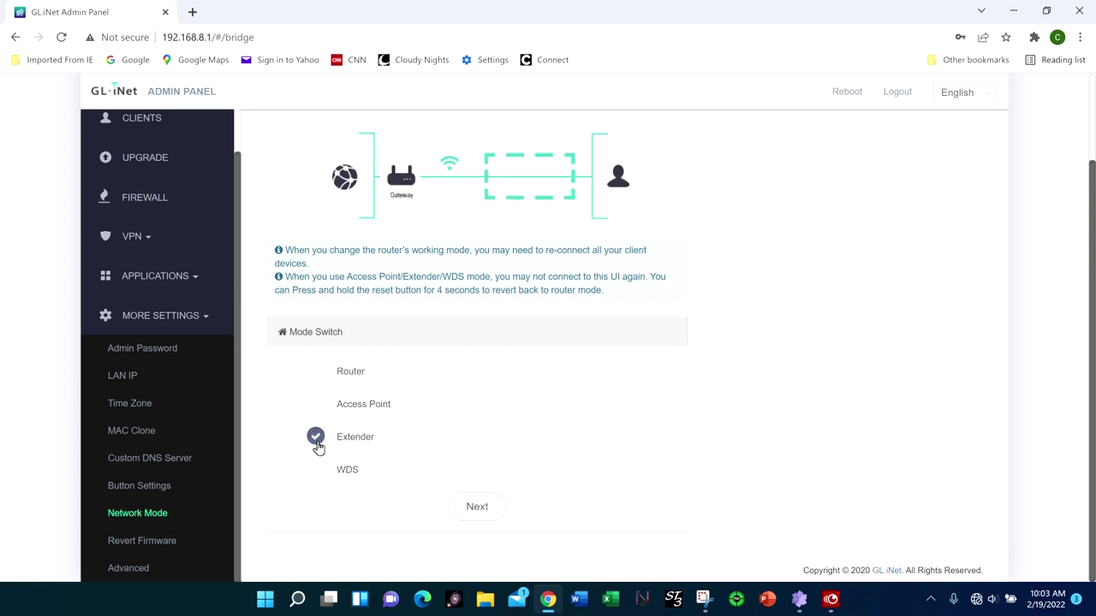
- Set the extender to join SBG8300-474D-5G with its Wi-Fi password and apply
left_click(476, 510)
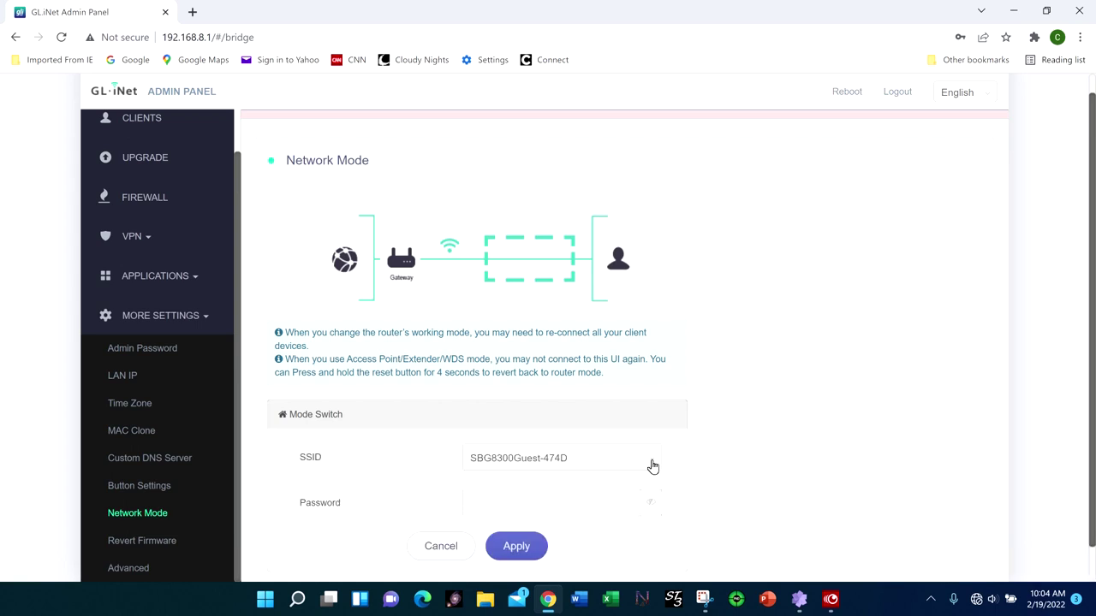
left_click(652, 465)
scroll(567, 502, "down", 2)
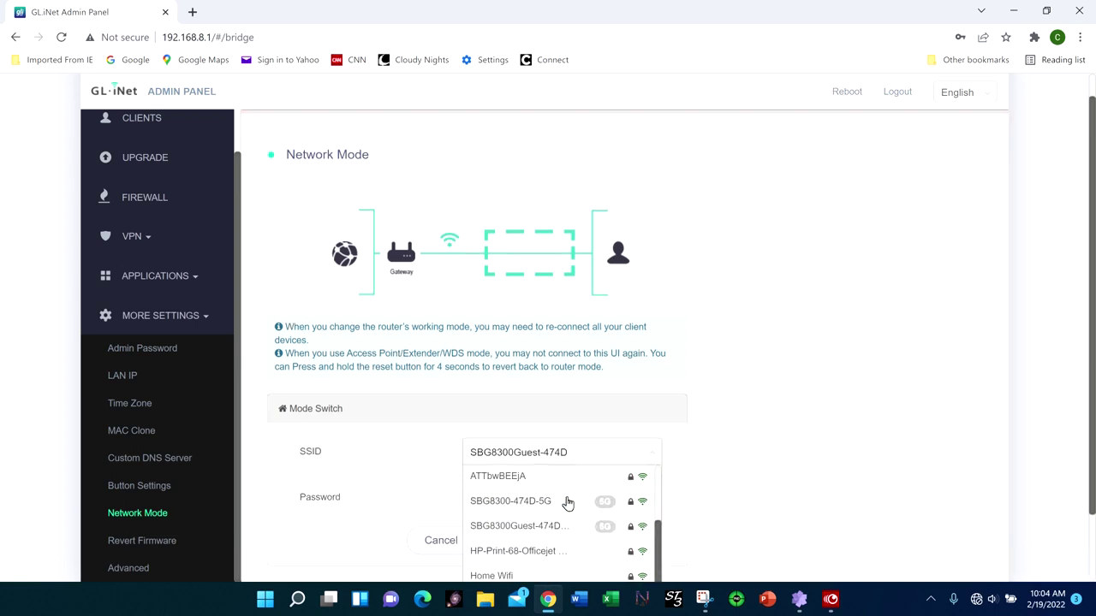
scroll(568, 502, "down", 1)
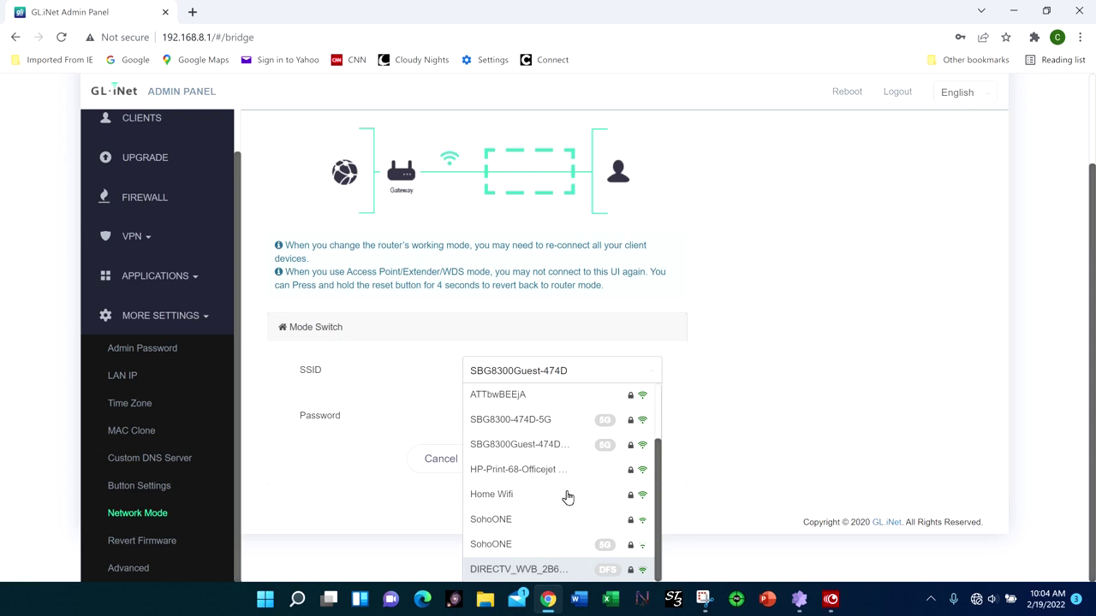
left_click(522, 423)
left_click(503, 466)
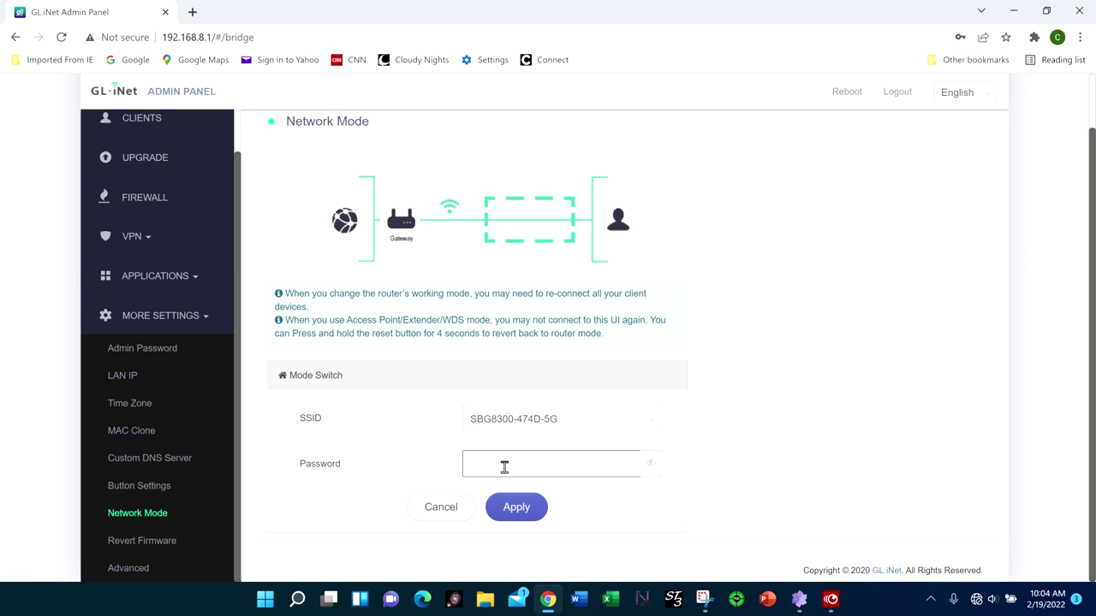
type("••••••••••")
left_click(514, 506)
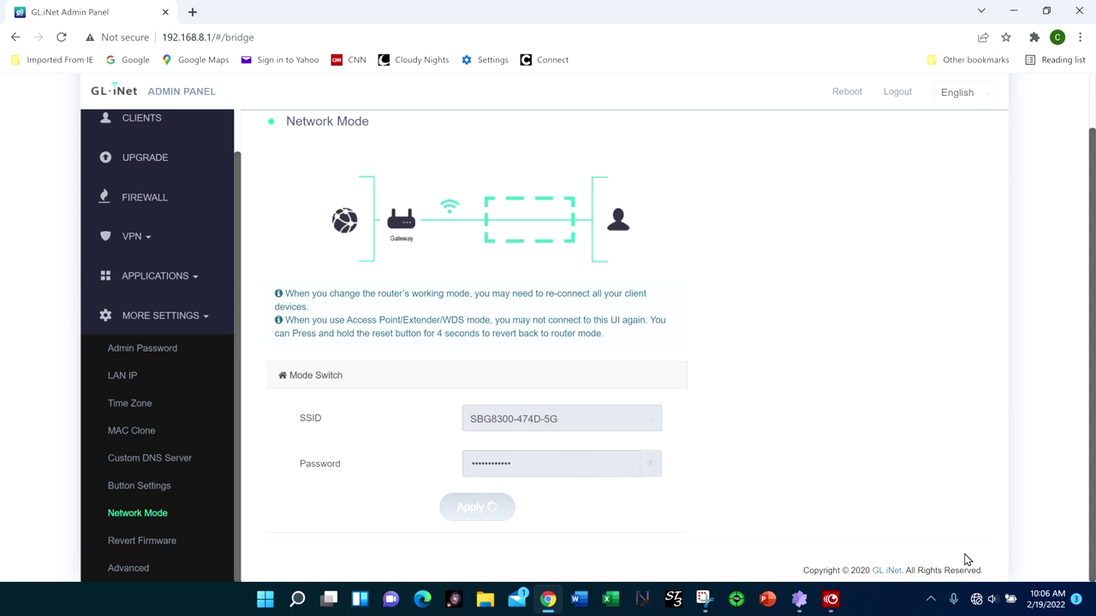
- Close Chrome and connect the laptop to the SBG8300-474D-5G Wi-Fi network
left_click(1079, 12)
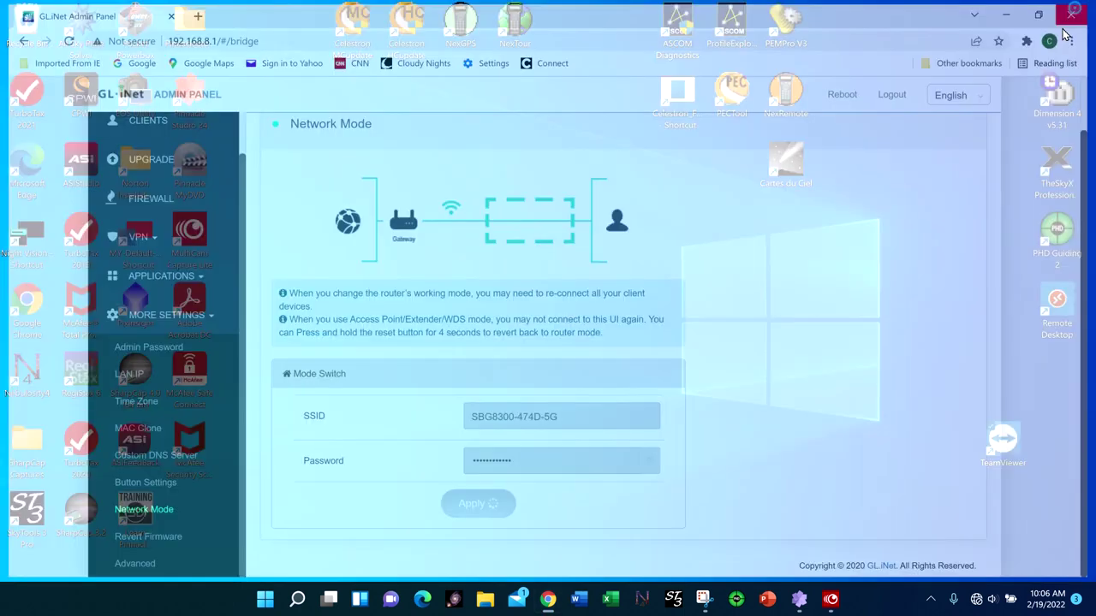
left_click(981, 600)
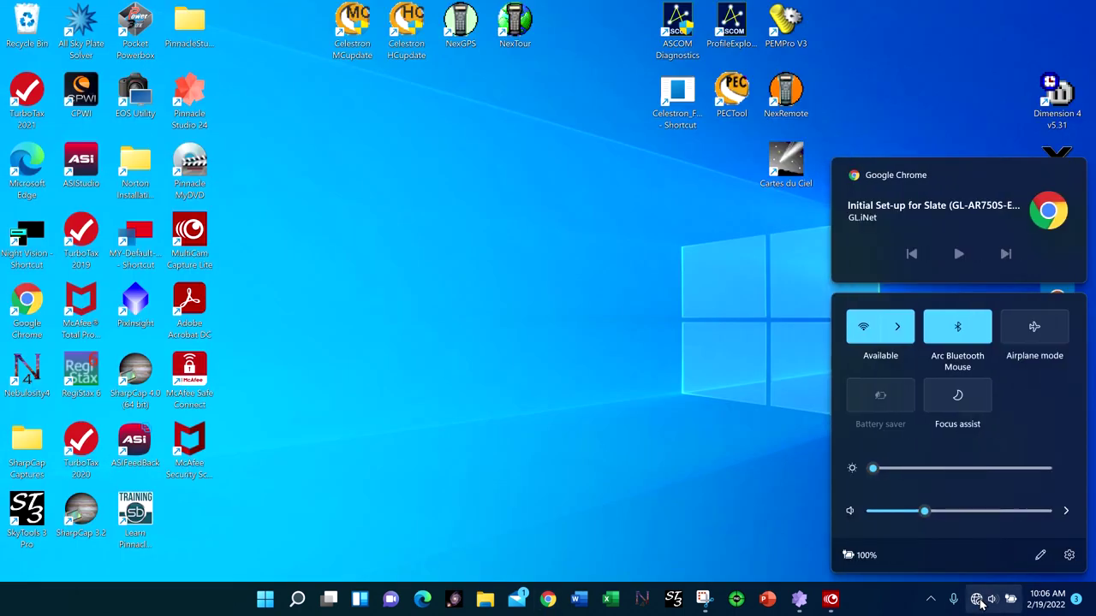
left_click(898, 331)
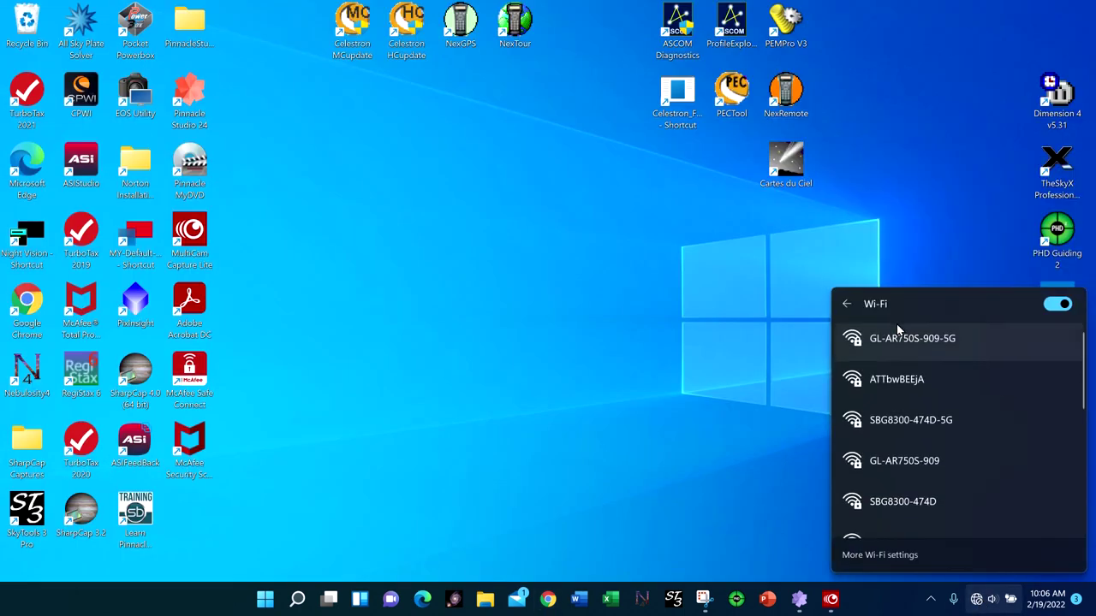
scroll(929, 480, "down", 1)
left_click(911, 393)
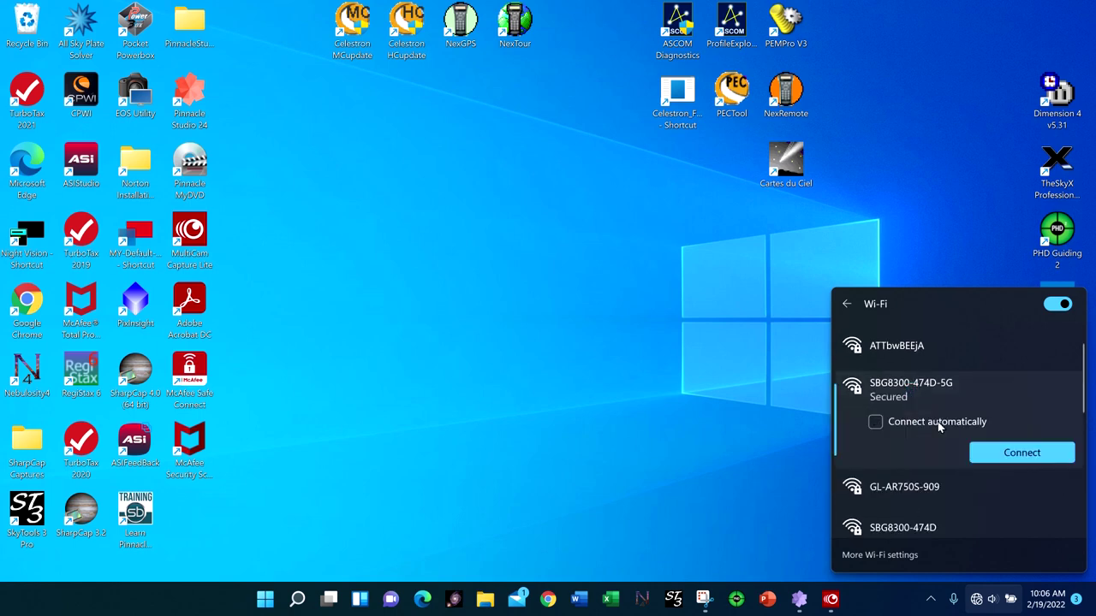
left_click(1021, 452)
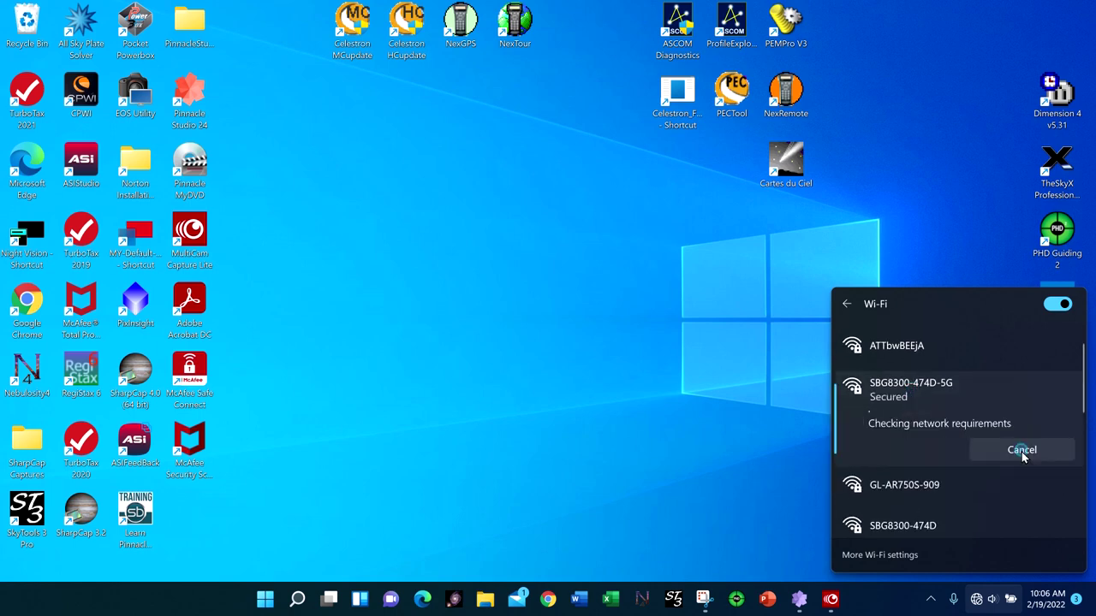
left_click(712, 448)
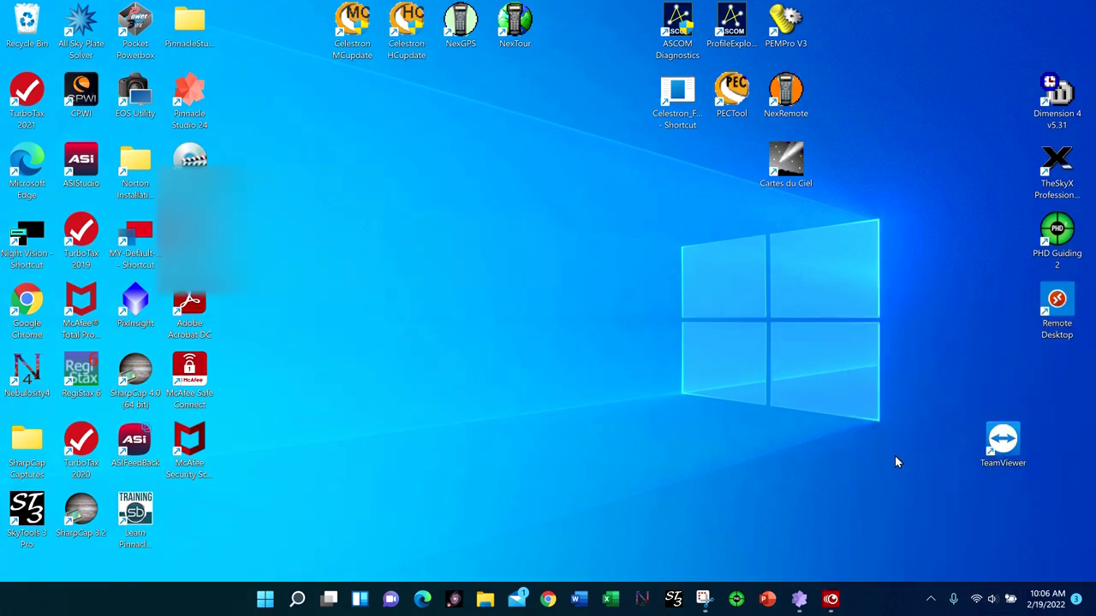
- Launch TeamViewer and connect to the recent partner DESKTOP-VL7P2AC
left_click(1000, 441)
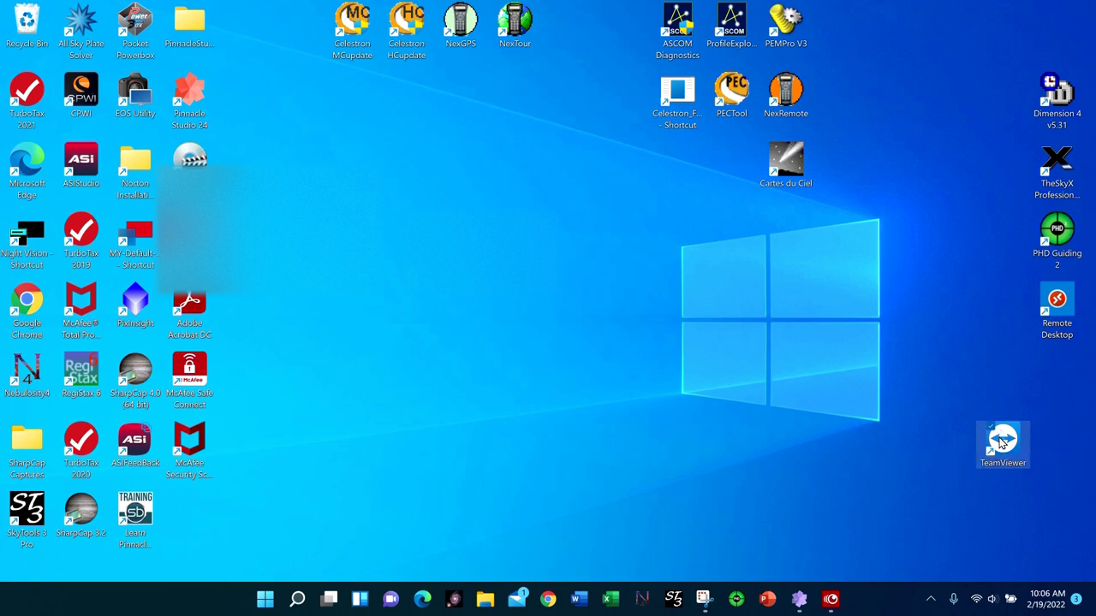
double_click(1001, 441)
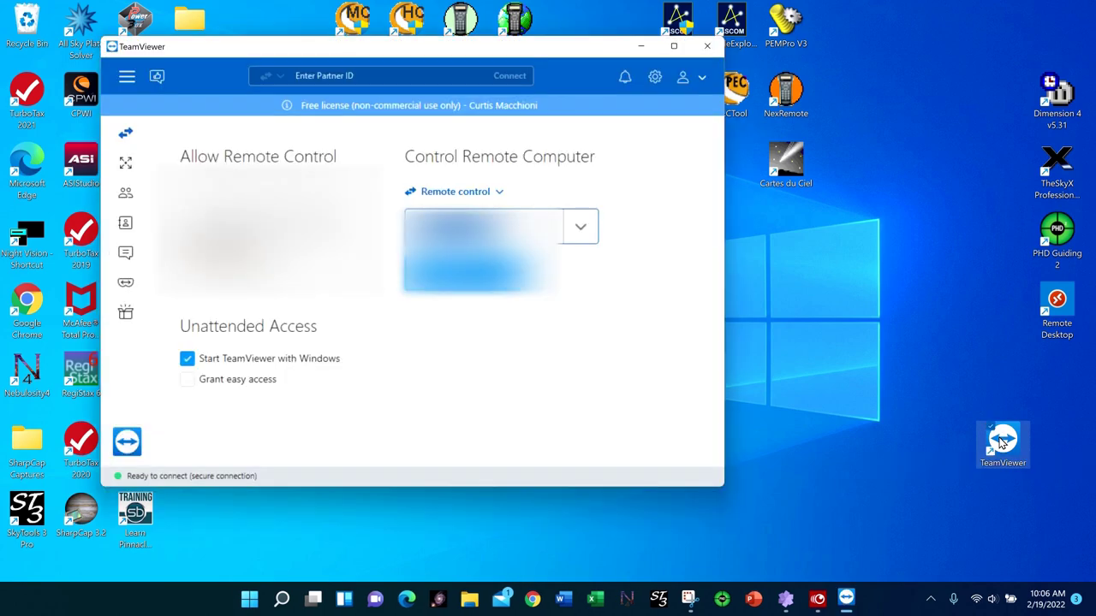
left_click(580, 227)
key("Down")
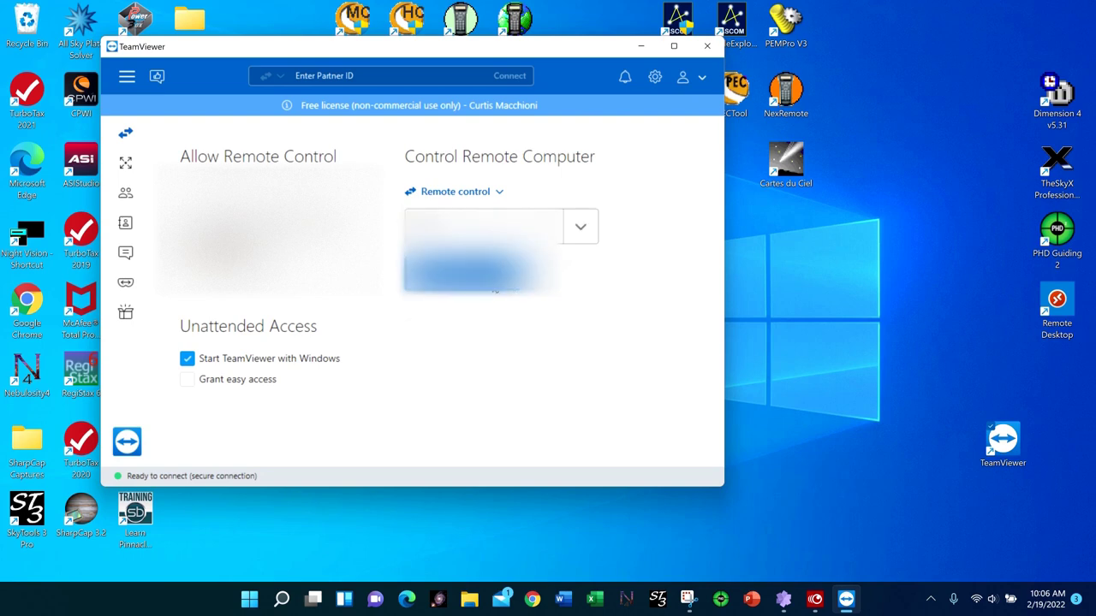
key("Return")
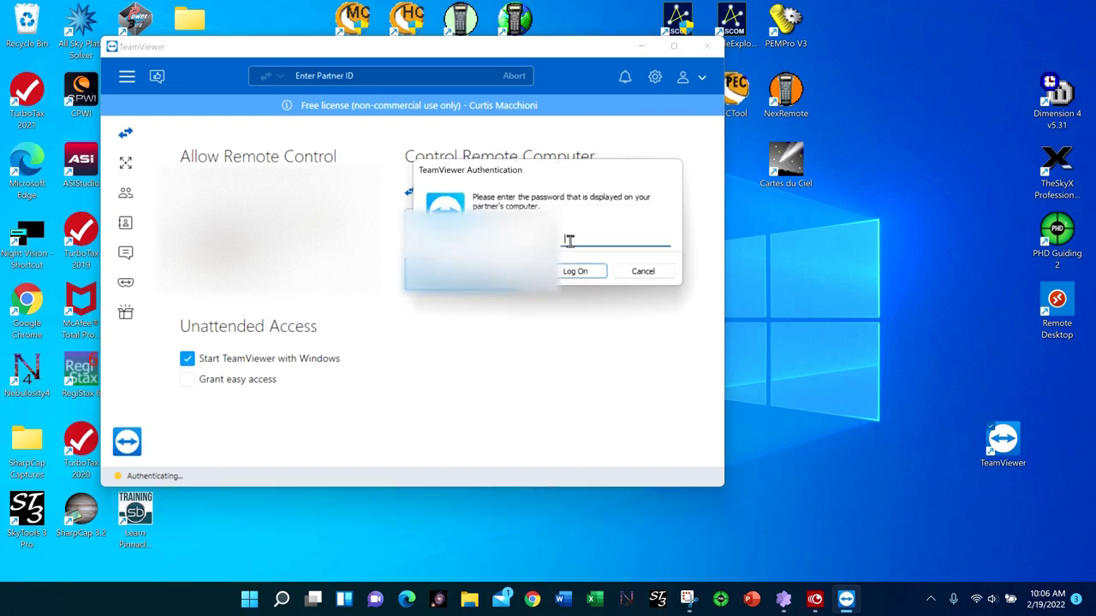
- Enter the partner password and the remote Windows PIN to sign in
type("••••••••••")
key("Return")
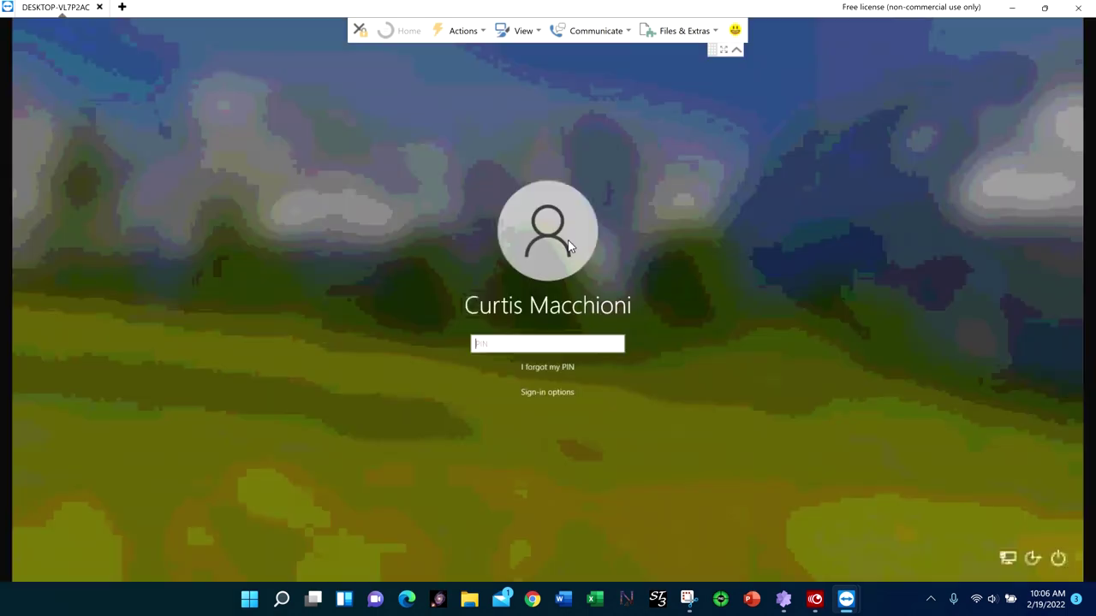
type("••••")
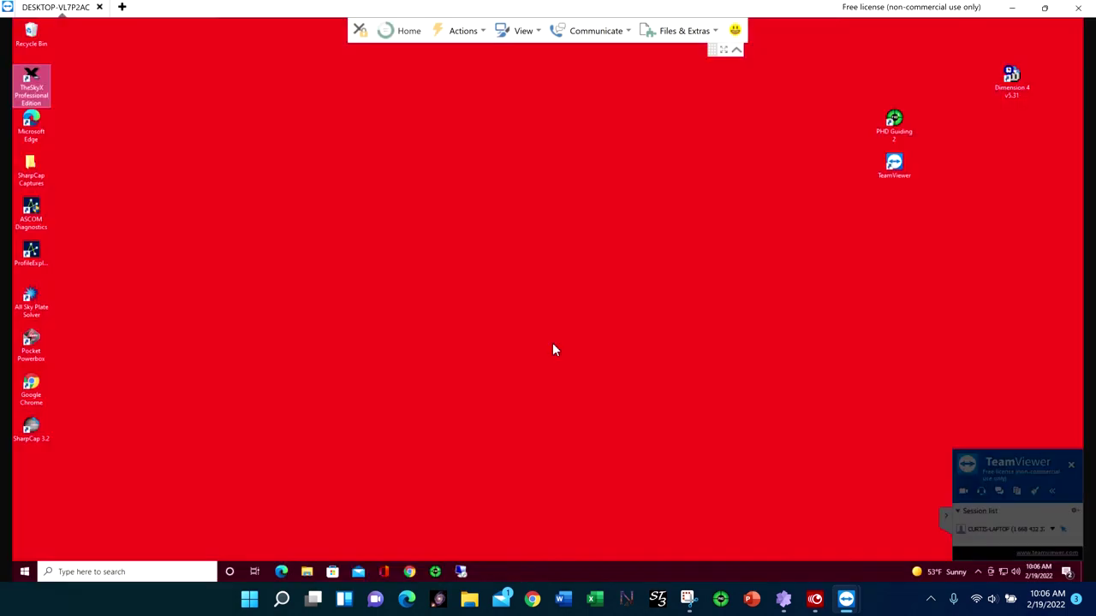
- Launch TheSkyX on the remote PC, switch it to Computer Clock, and minimize the session
double_click(33, 83)
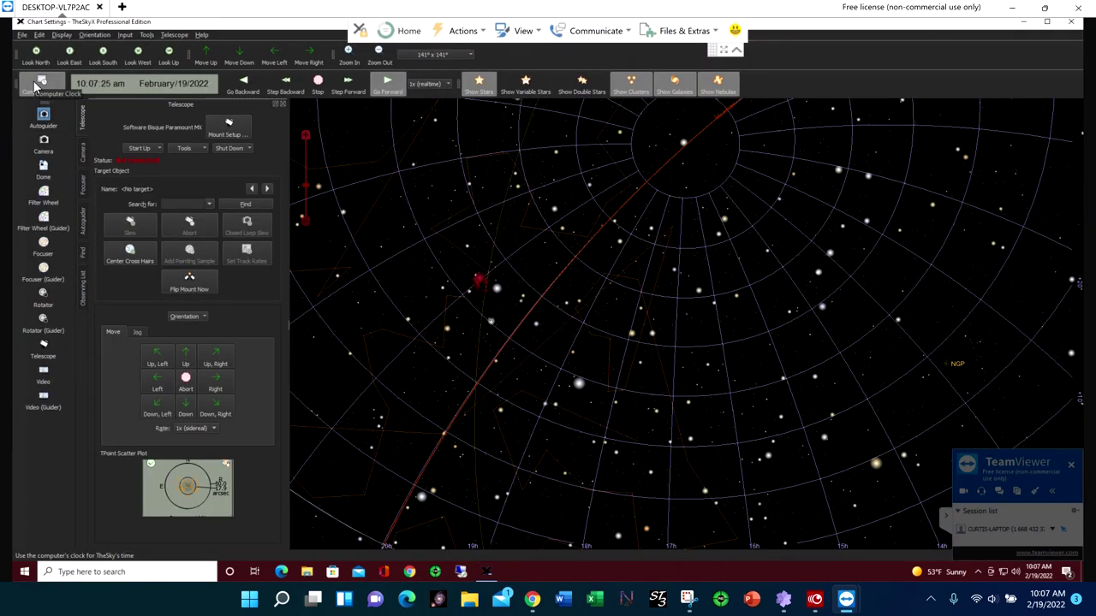
left_click(34, 85)
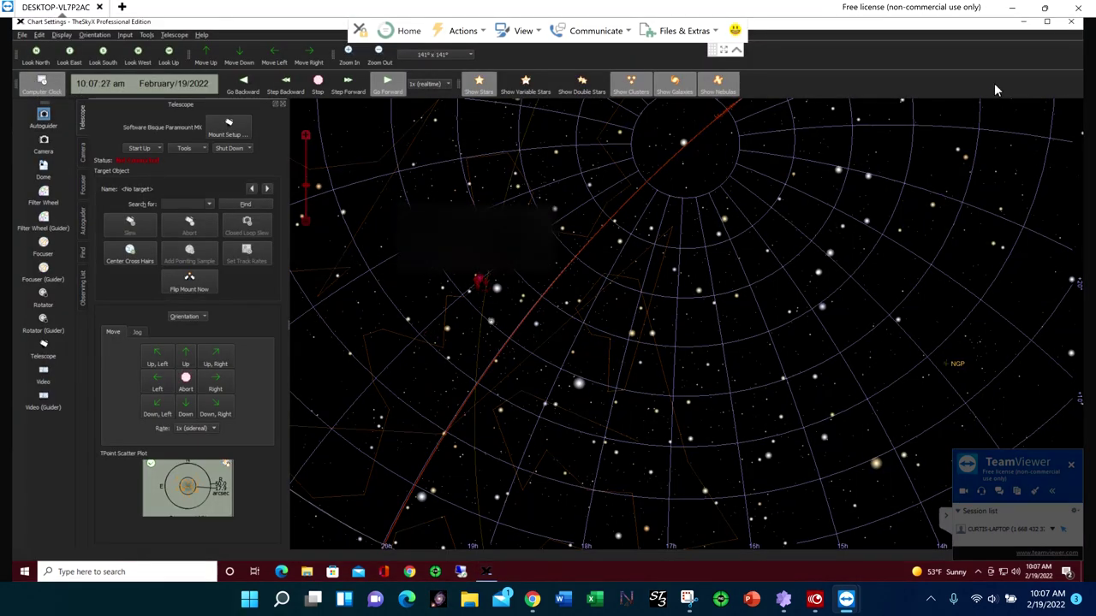
left_click(1012, 10)
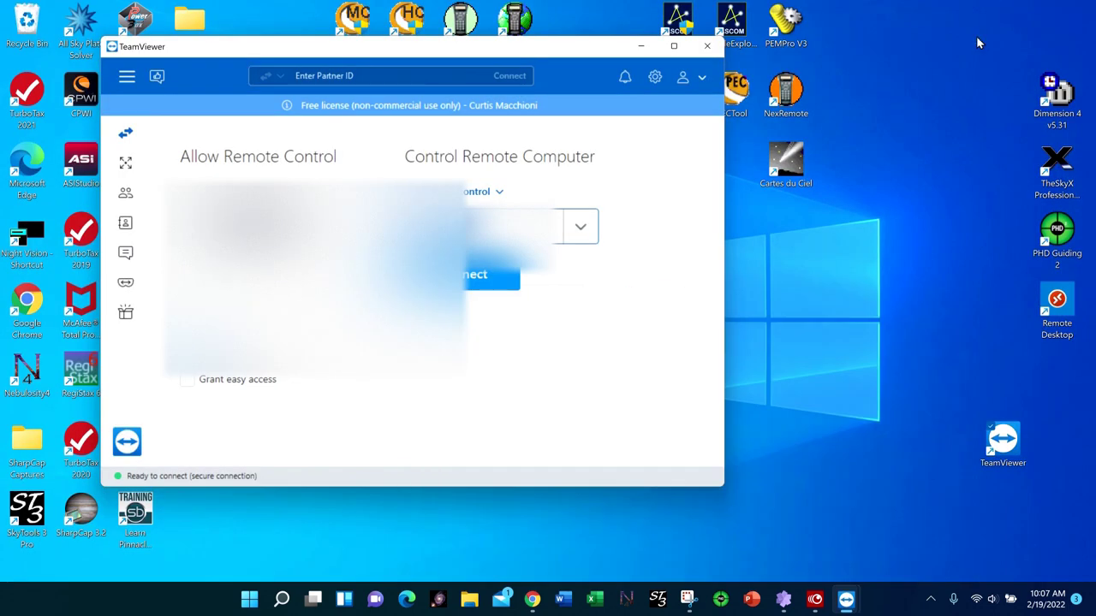
- Minimize TeamViewer, skim the CNN page in Chrome, then minimize Chrome
left_click(641, 47)
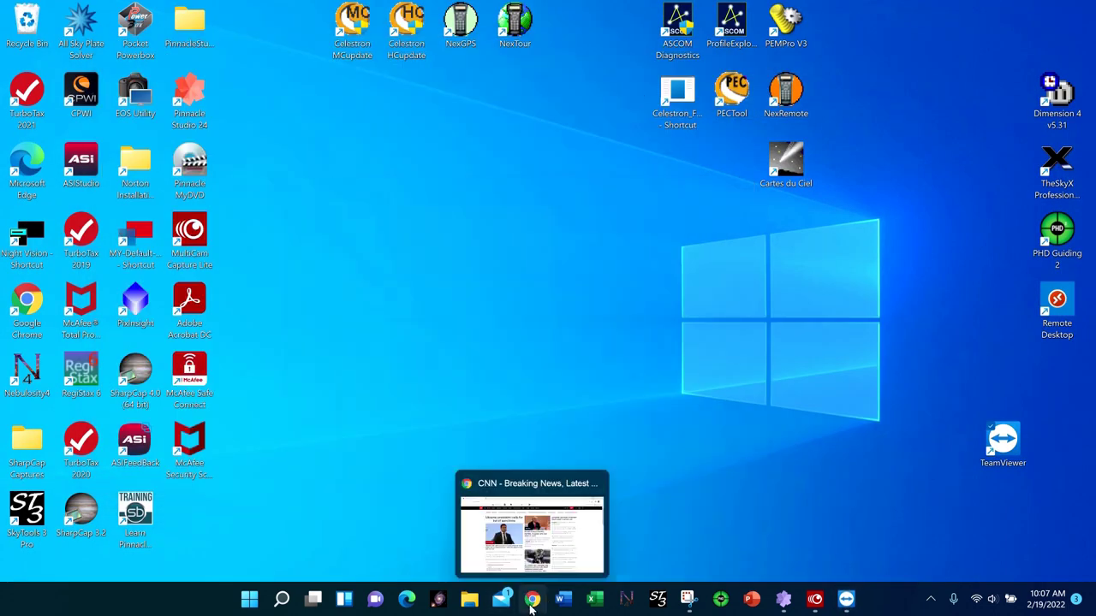
left_click(532, 602)
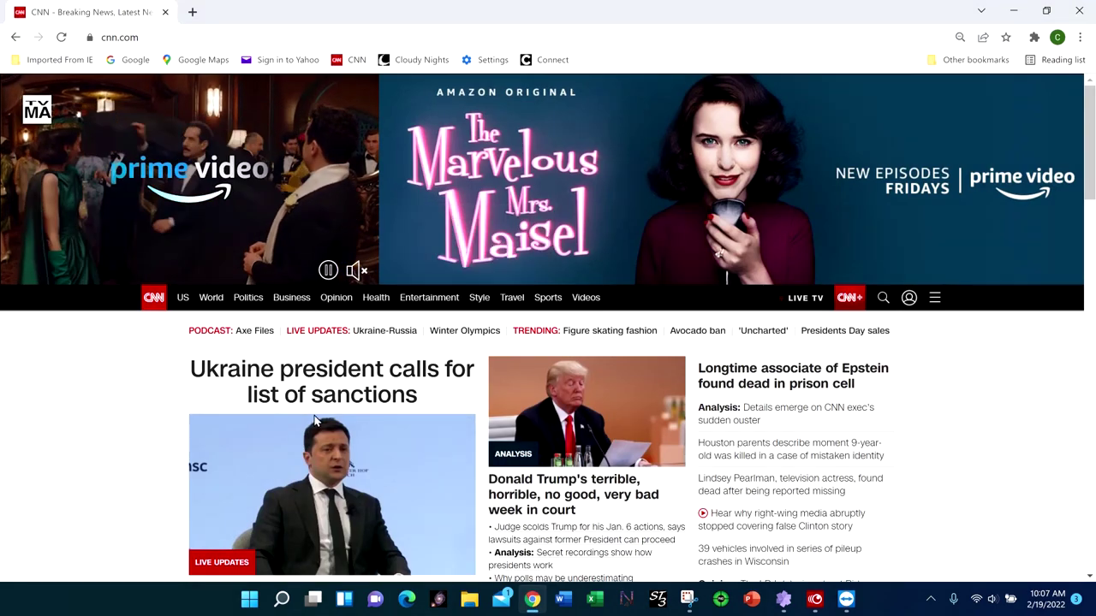
scroll(254, 455, "down", 10)
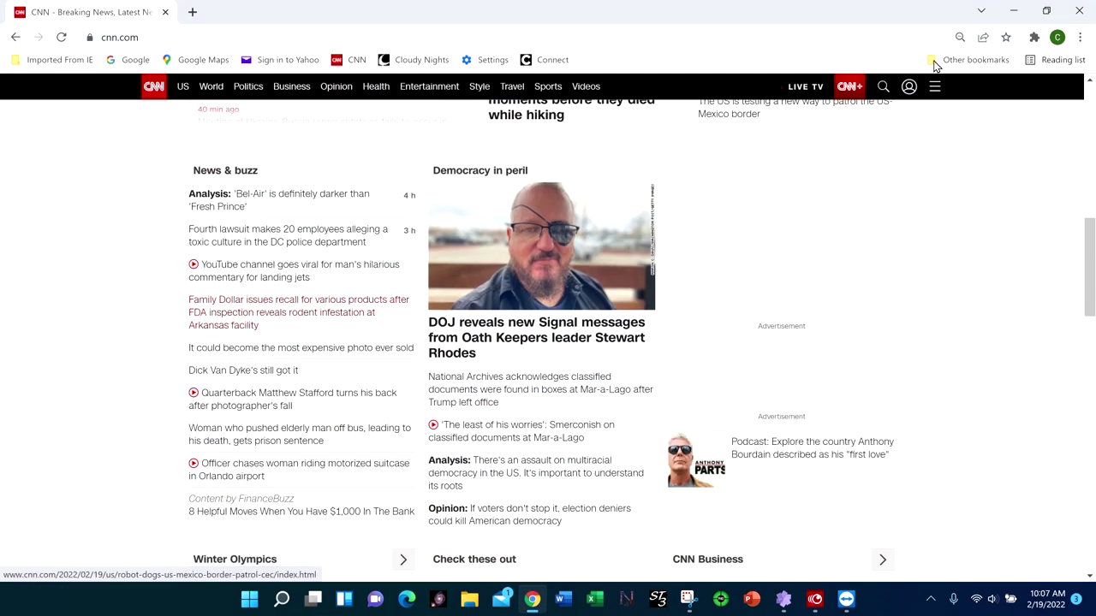
left_click(1013, 12)
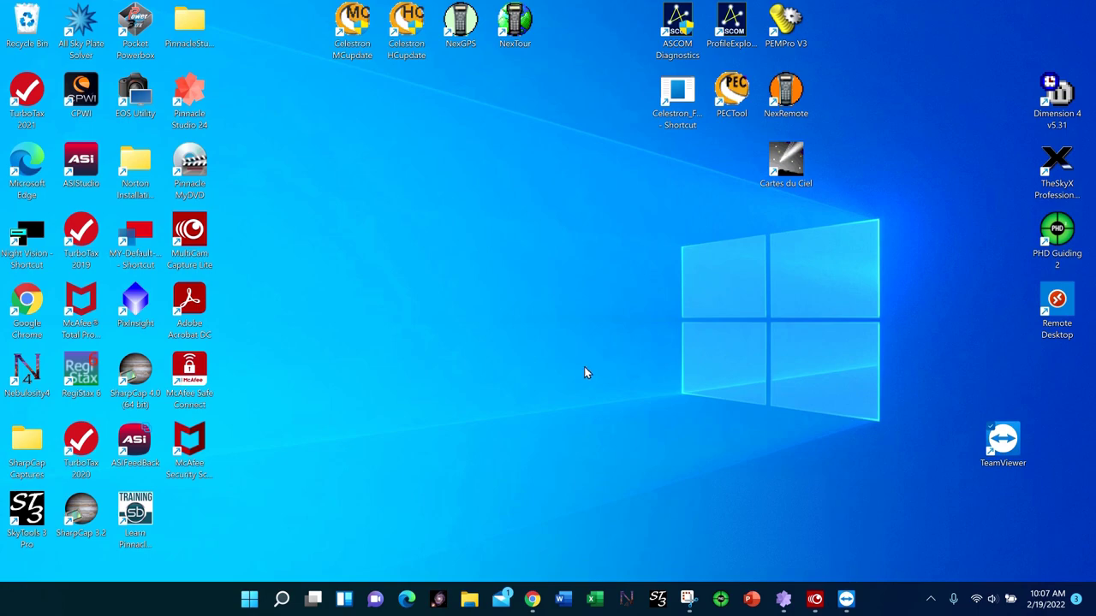
mouse_move(847, 602)
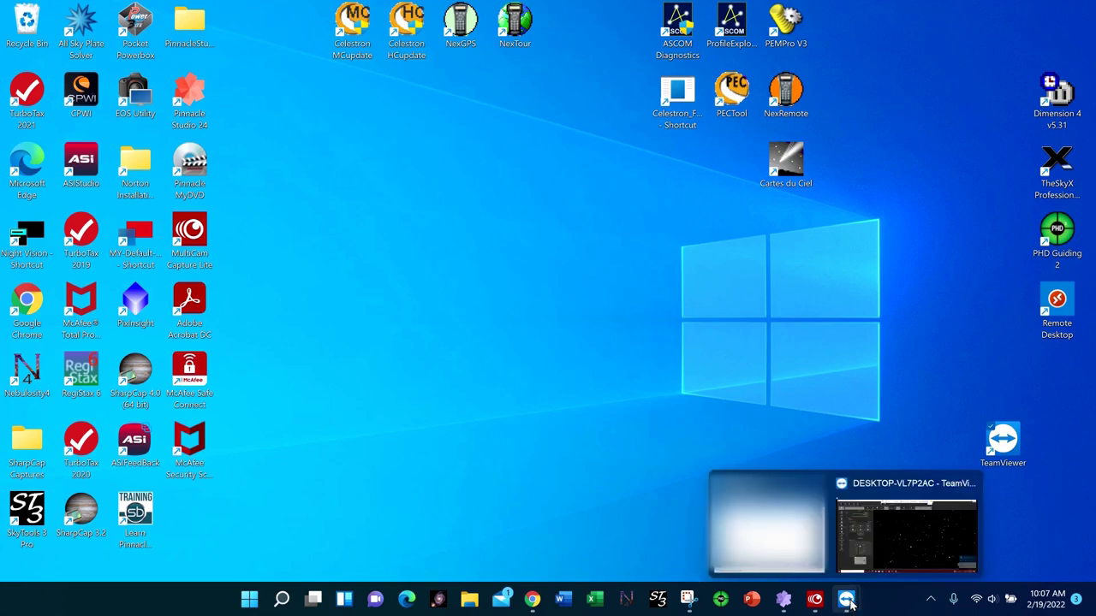
left_click(902, 540)
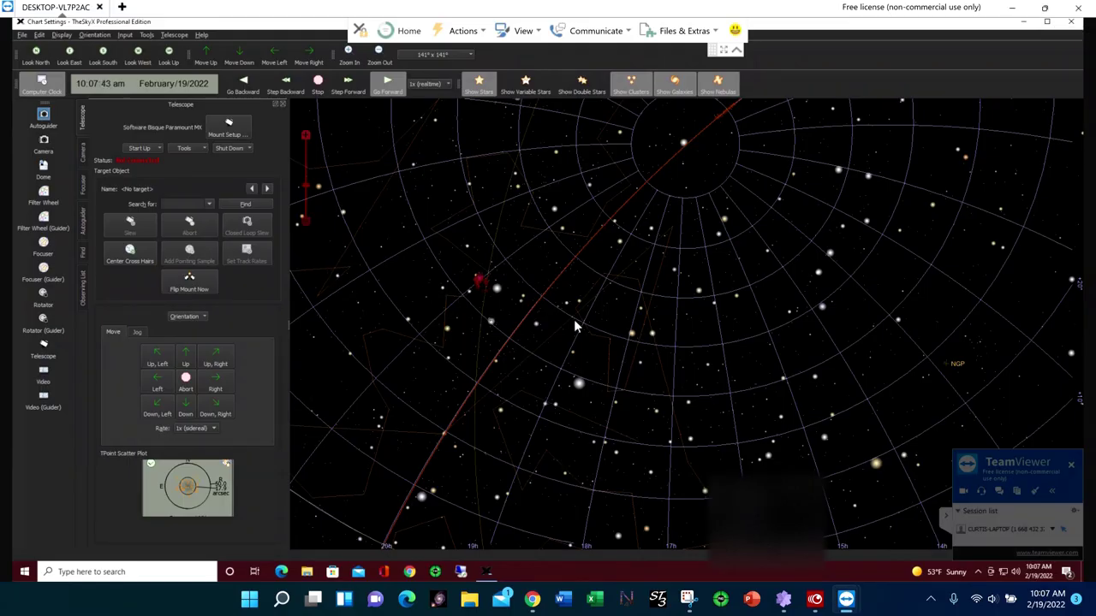
mouse_move(576, 326)
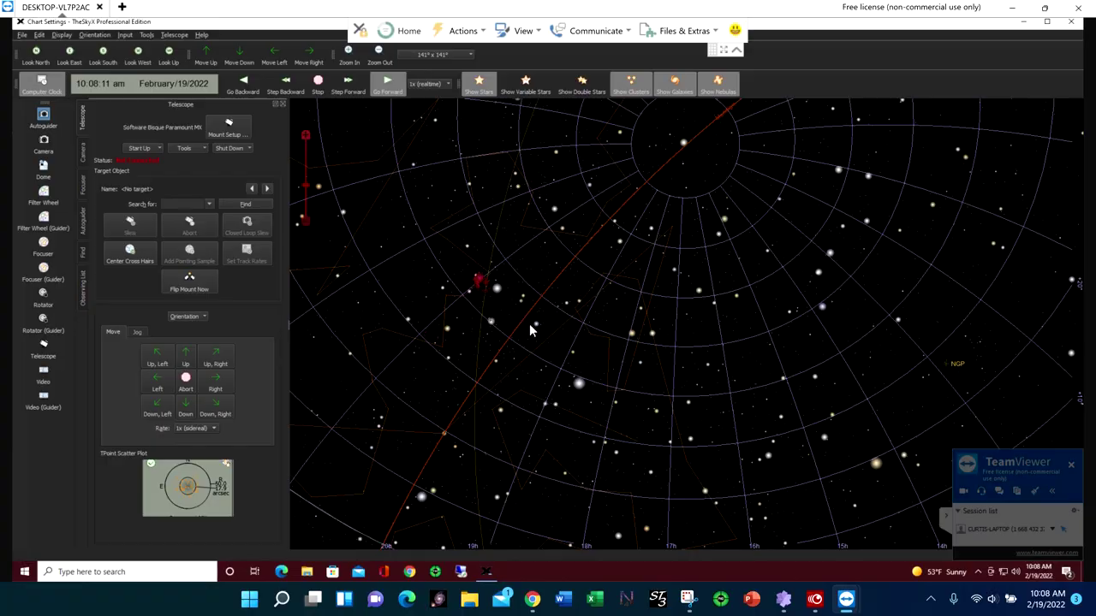
key("super+d")
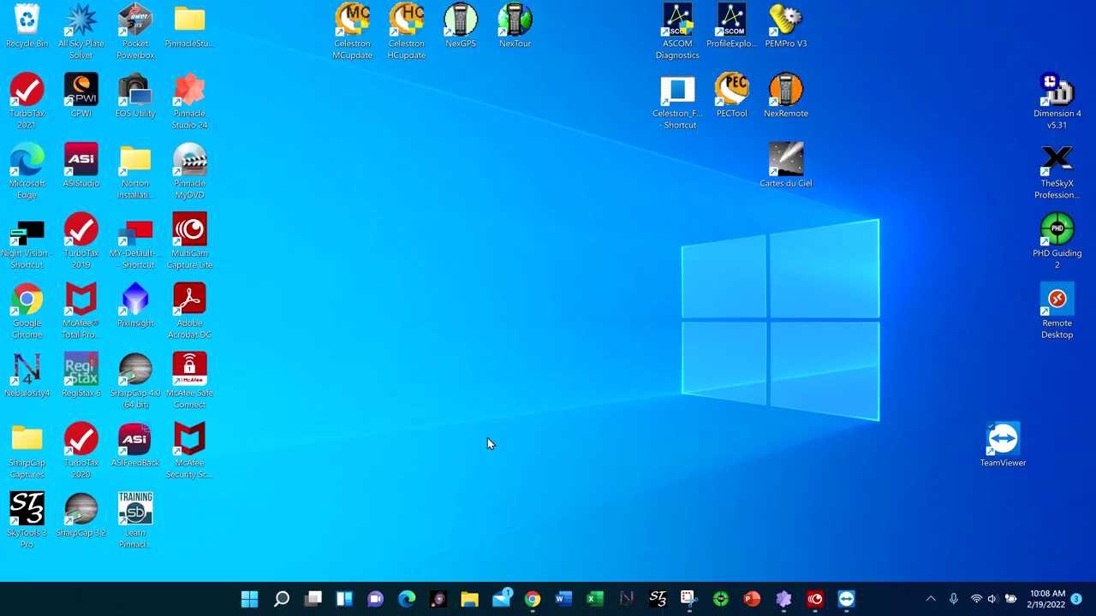